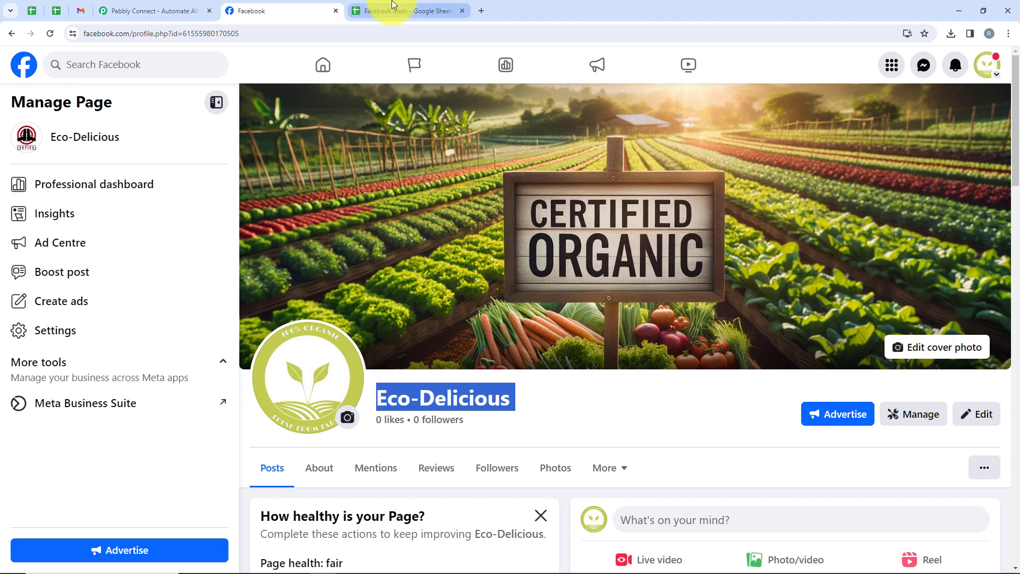
# Step: Show the All Pabbly Apps page and highlight the Pabbly Connect card's description
pyautogui.click(180, 10)
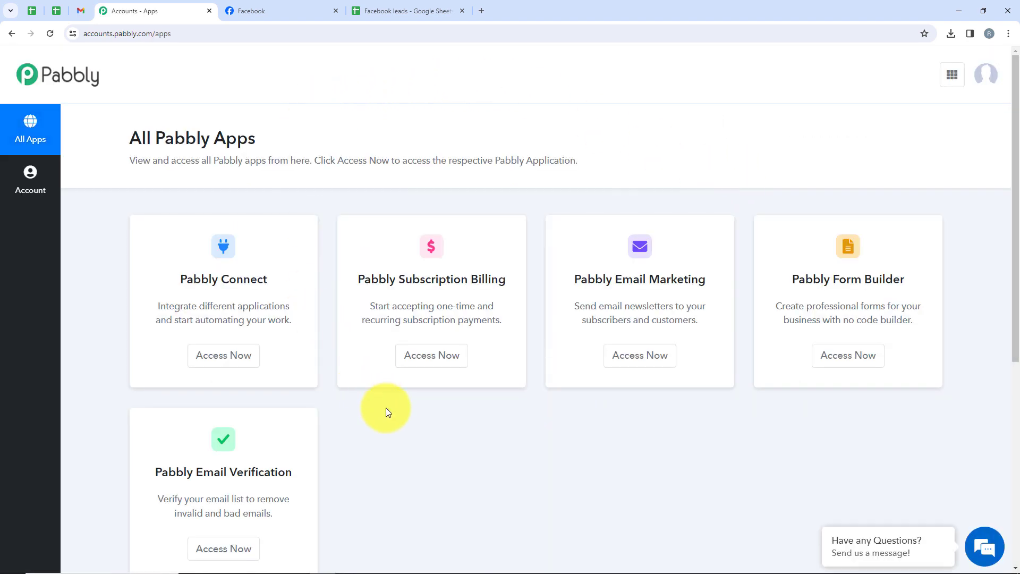
pyautogui.scroll(-2, 379, 447)
pyautogui.scroll(2, 557, 306)
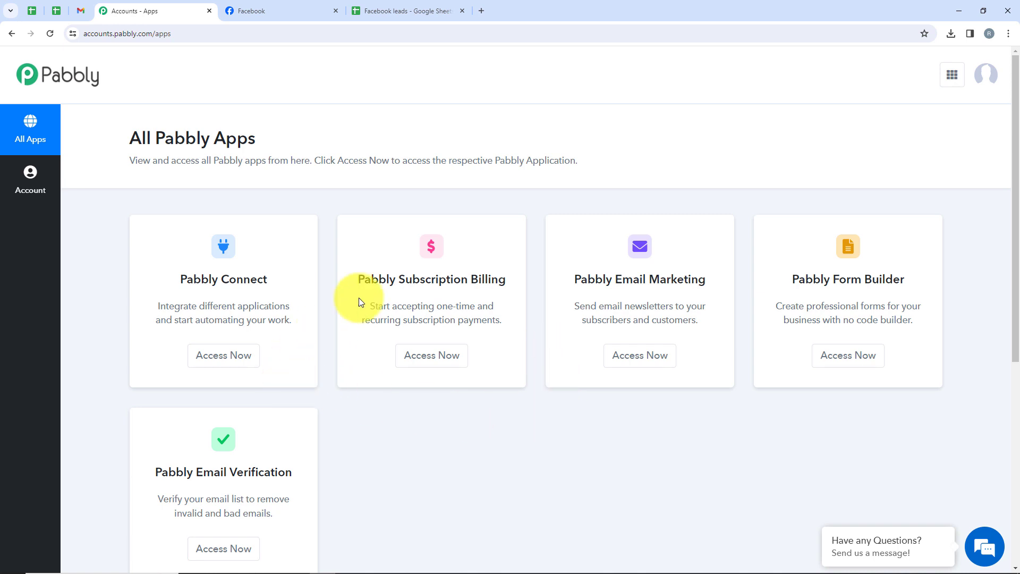
pyautogui.moveTo(280, 305); pyautogui.dragTo(182, 273)
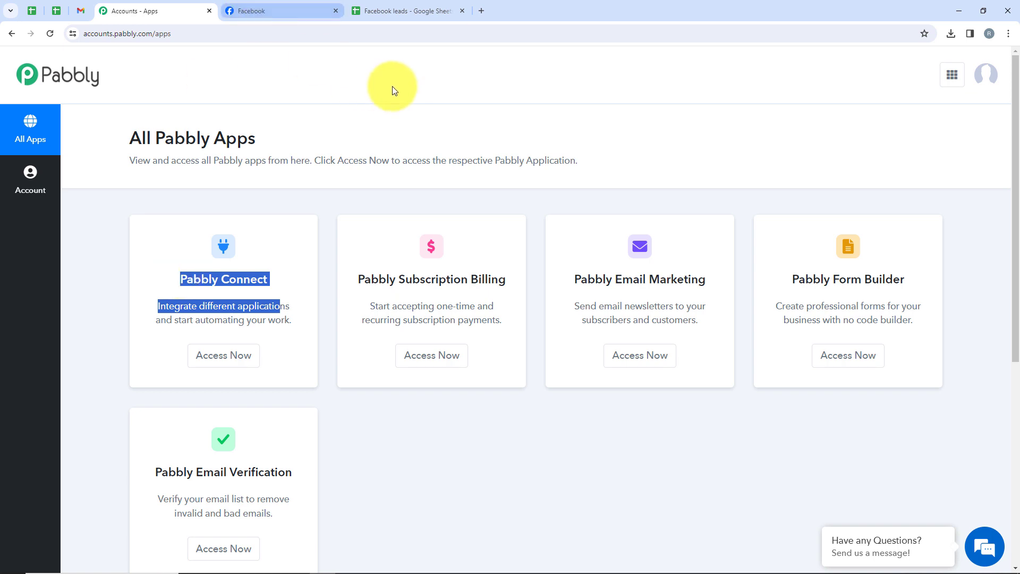
# Step: Create a workflow with the pasted name in the Facebook lead Ads to Google Sheets Automation folder
pyautogui.click(218, 357)
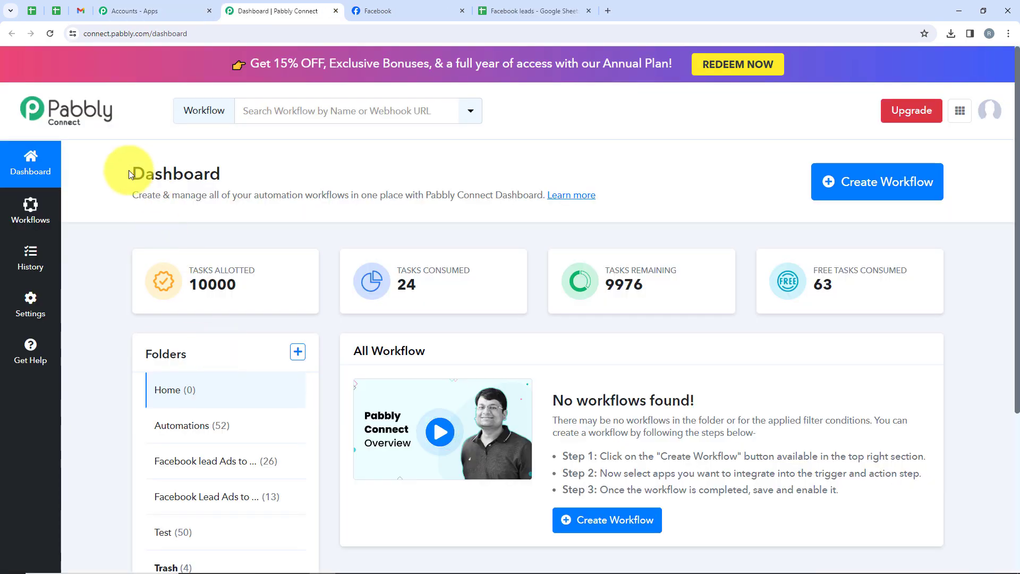
pyautogui.moveTo(129, 171); pyautogui.dragTo(232, 177)
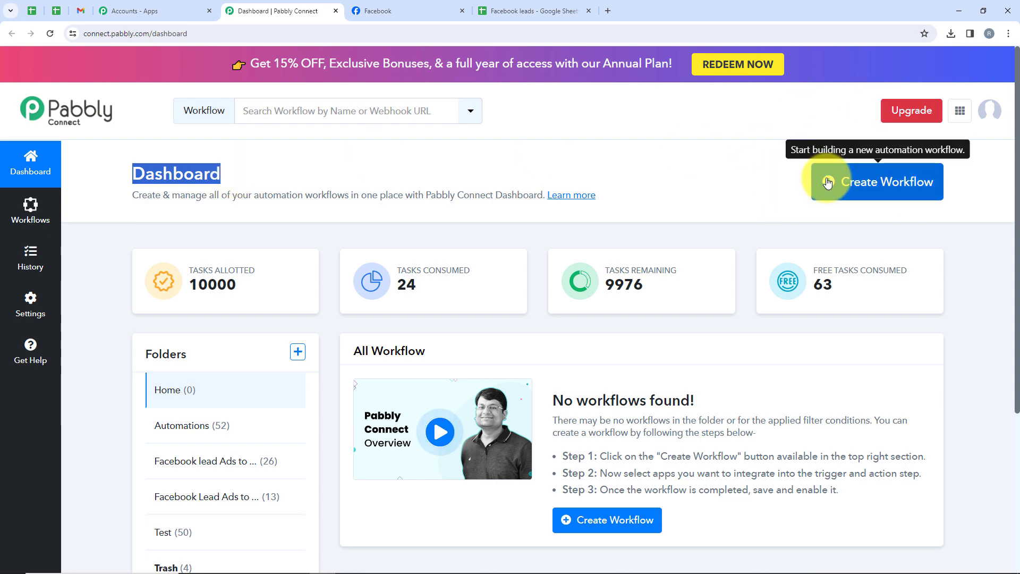
pyautogui.click(884, 183)
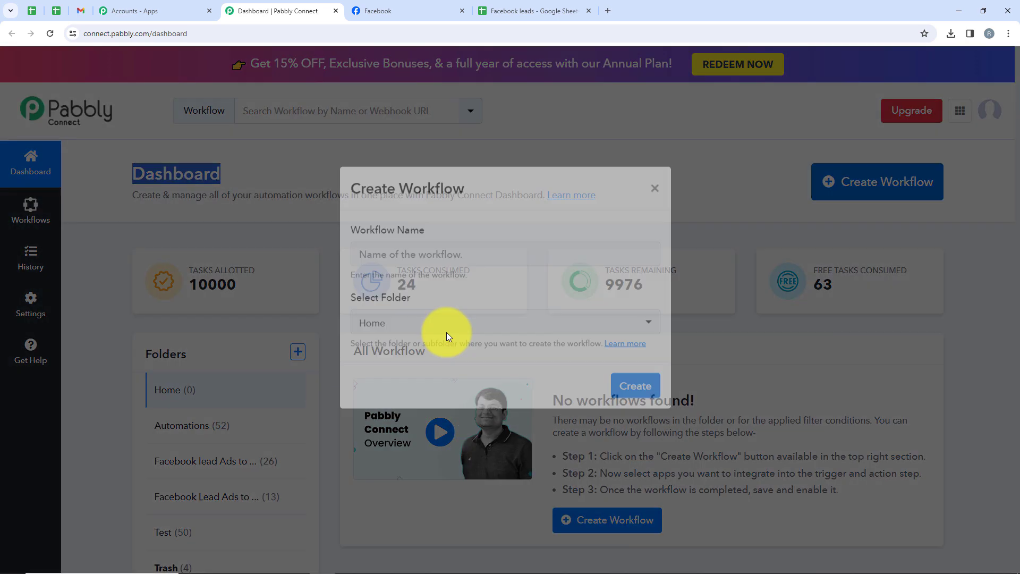
pyautogui.moveTo(457, 248); pyautogui.dragTo(345, 248)
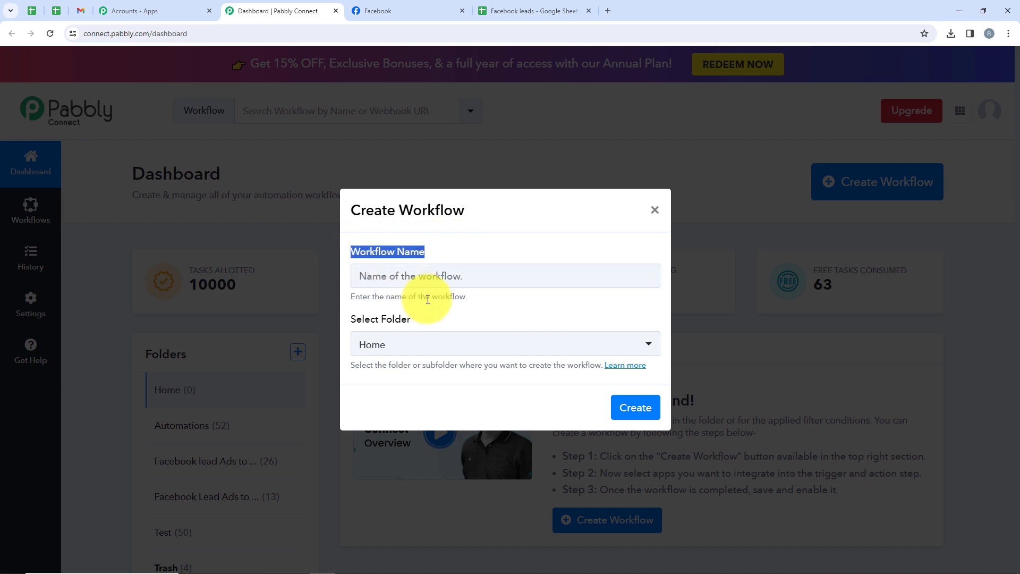
pyautogui.moveTo(431, 323); pyautogui.dragTo(346, 326)
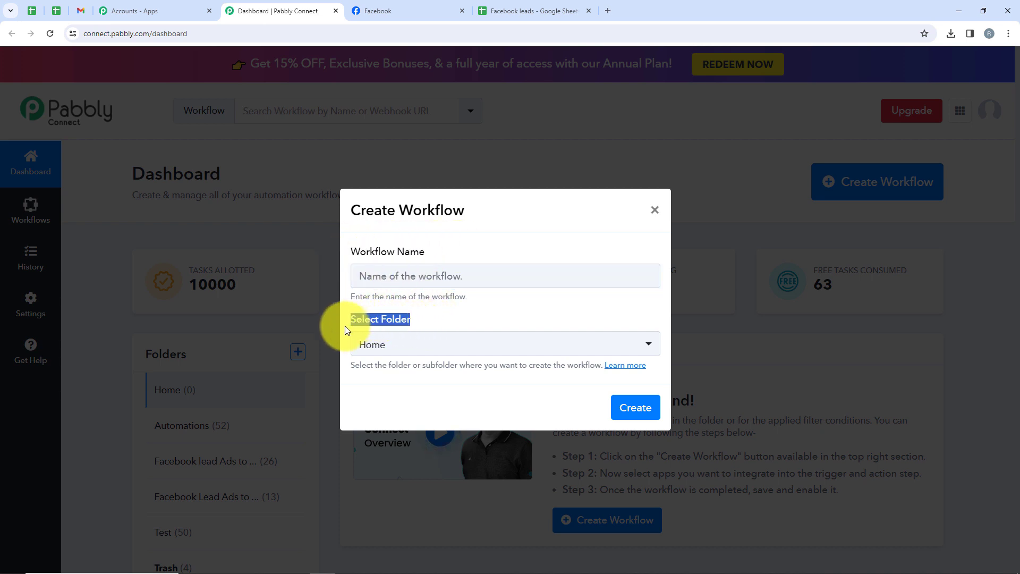
pyautogui.click(423, 343)
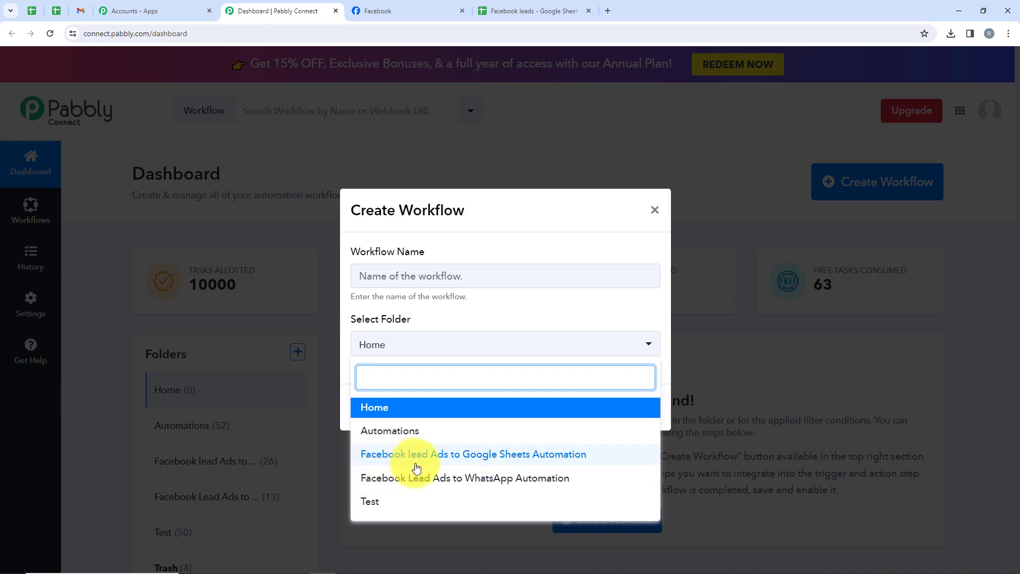
pyautogui.click(528, 455)
pyautogui.click(403, 270)
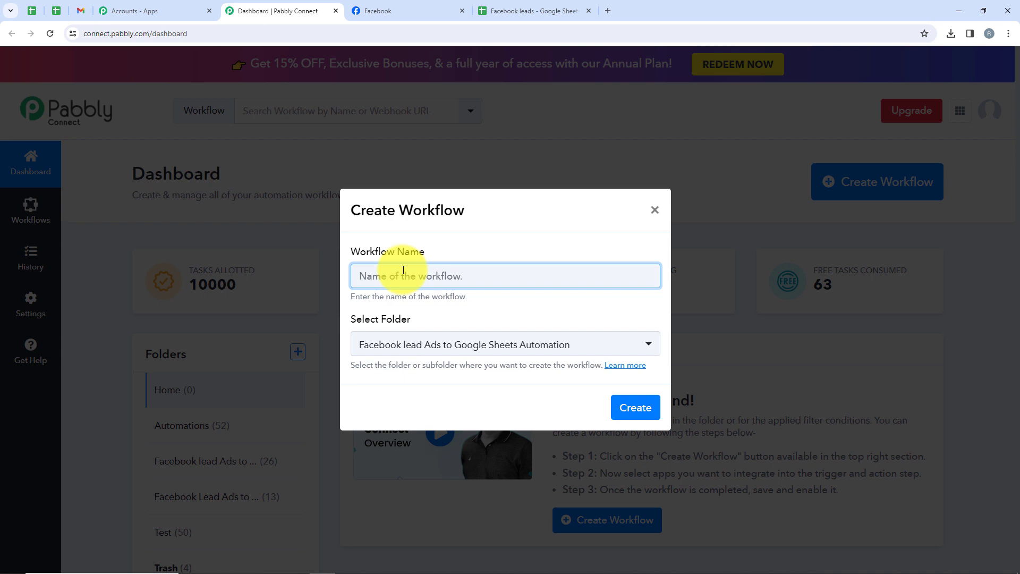
pyautogui.write('Facebook Leads to Google Sheets for Organic Farming Business')
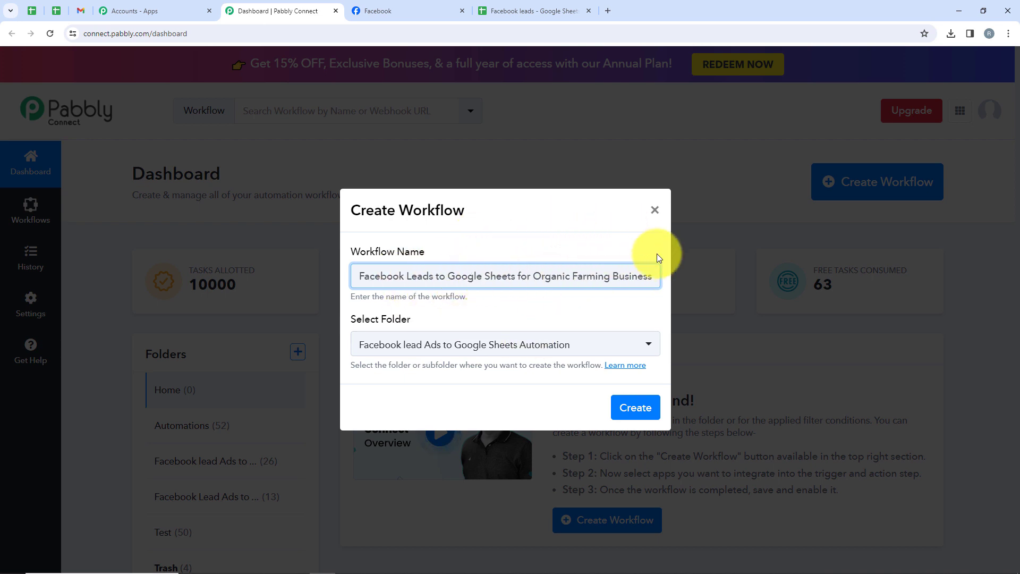
pyautogui.click(632, 408)
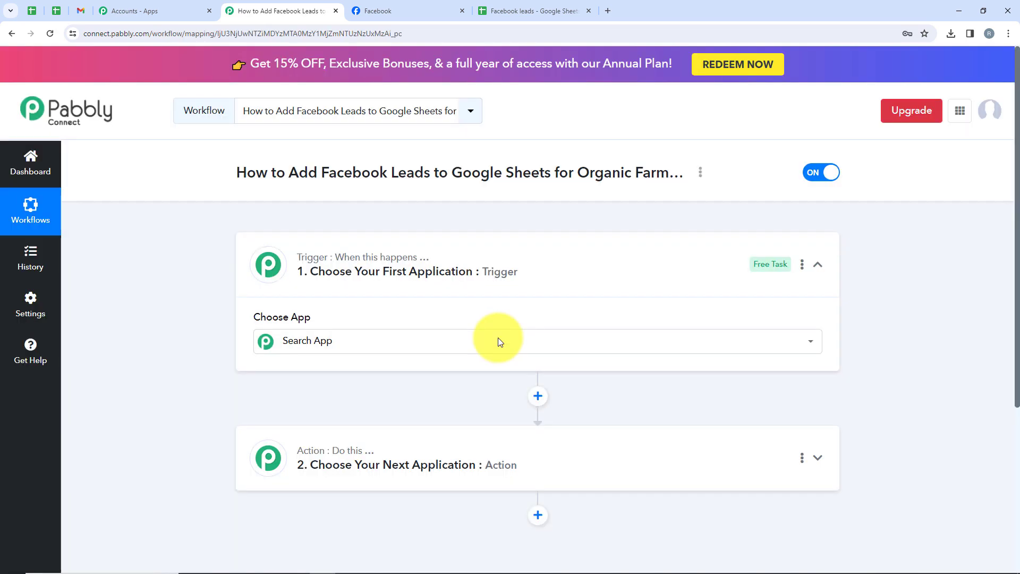
pyautogui.click(499, 340)
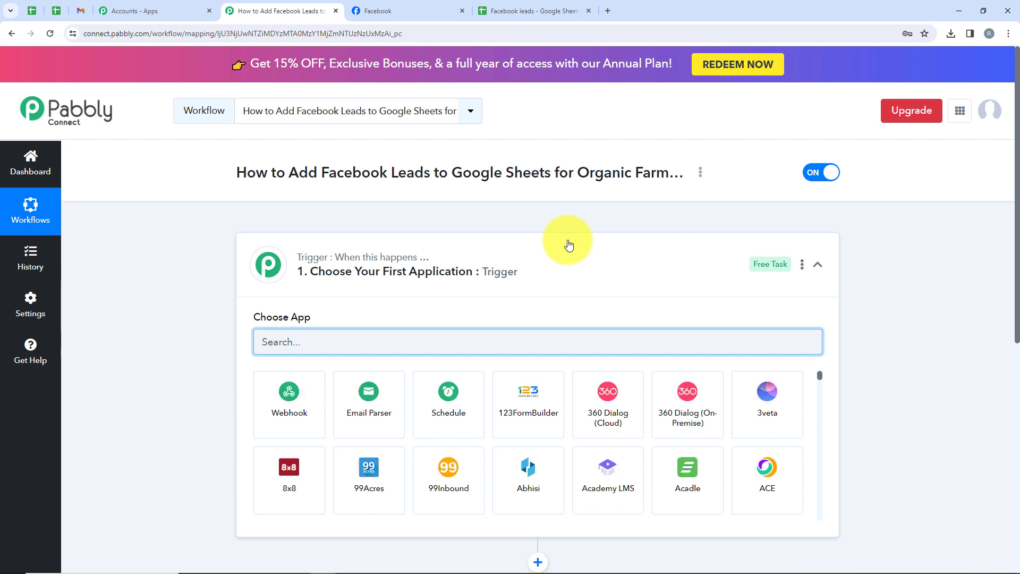
# Step: Search 'Fac' in Choose App and pick Facebook Lead Ads as the trigger app
pyautogui.click(567, 244)
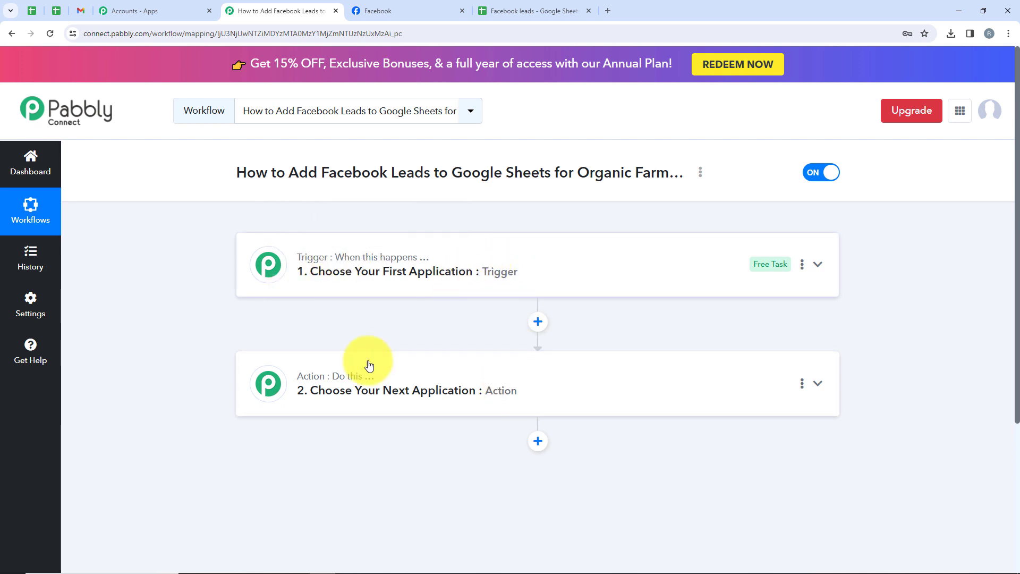
pyautogui.moveTo(363, 378)
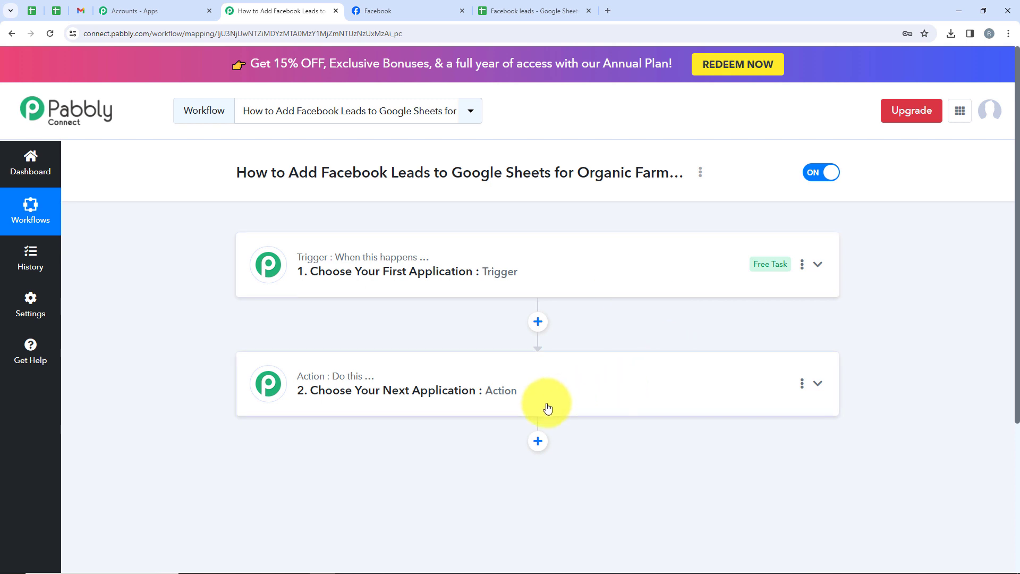
pyautogui.click(490, 269)
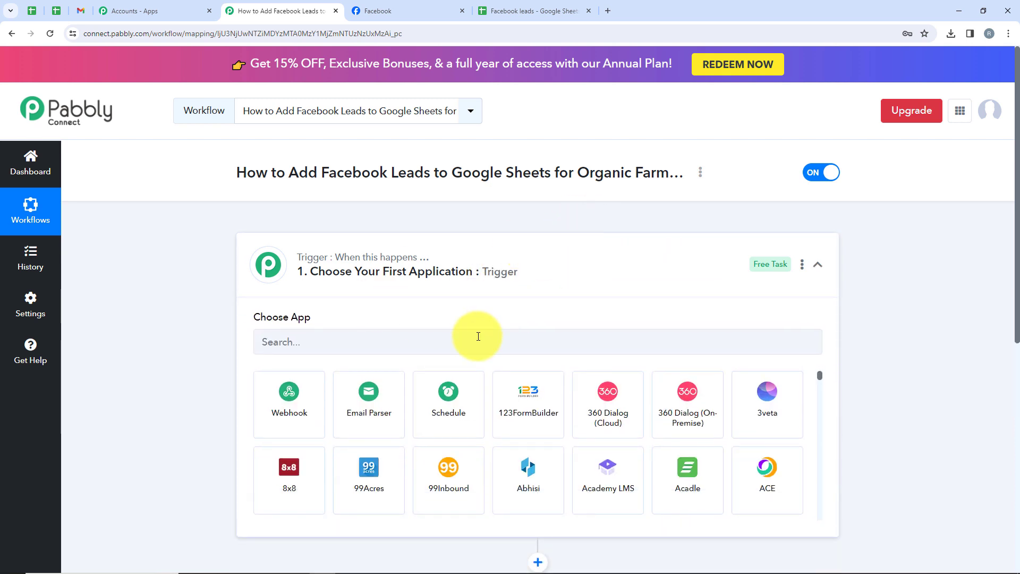
pyautogui.click(478, 336)
pyautogui.write('Facebook')
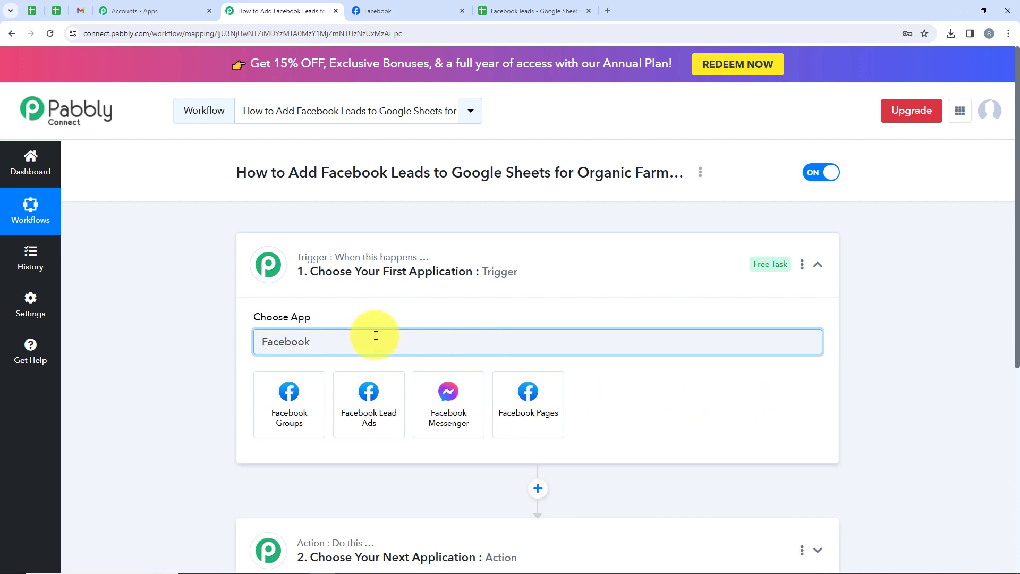
pyautogui.click(365, 391)
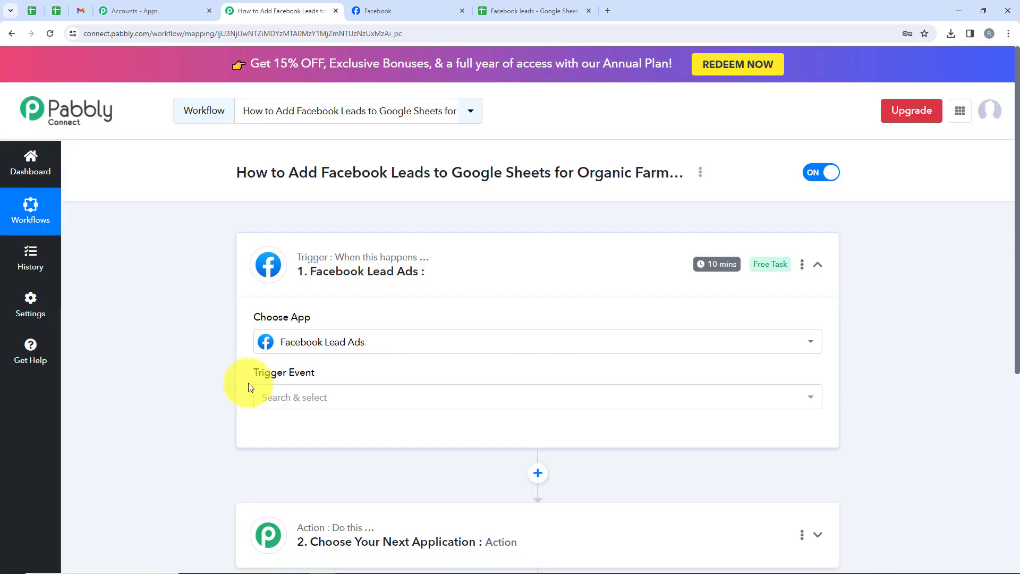
pyautogui.moveTo(248, 386); pyautogui.dragTo(314, 375)
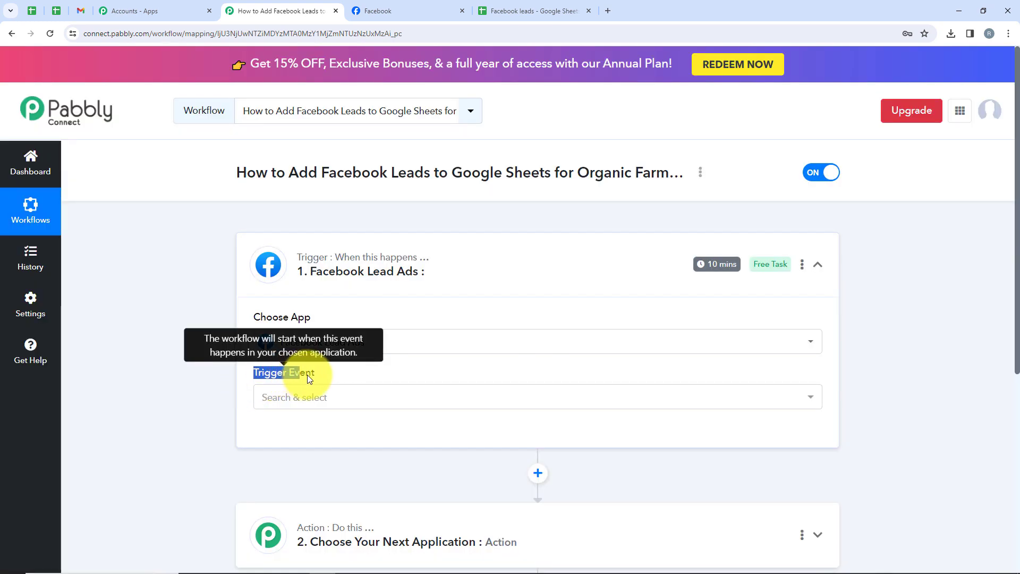
# Step: Set the trigger event to New Lead (Instant) and authorise a new Facebook Lead Ads connection
pyautogui.click(335, 402)
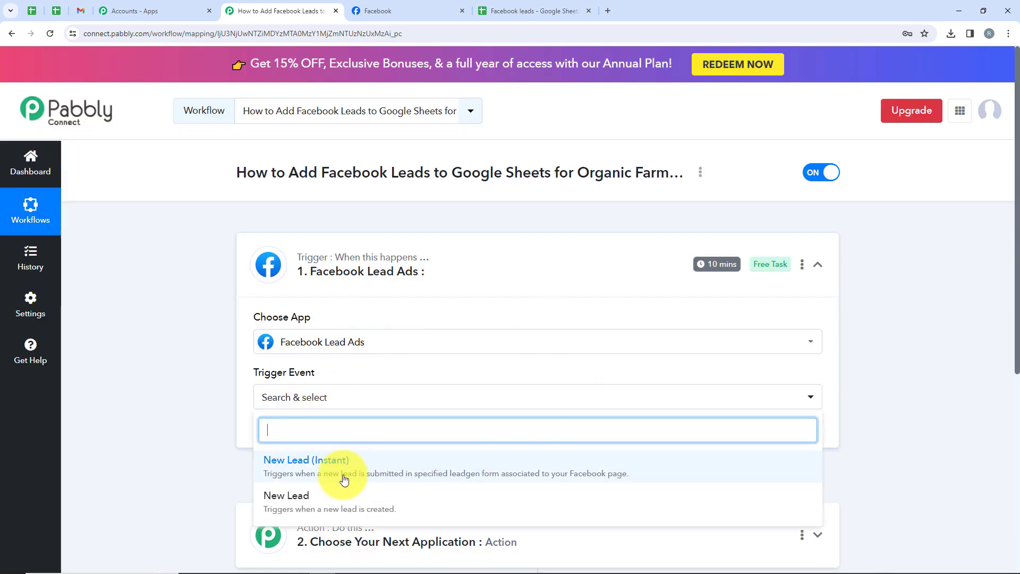
pyautogui.click(345, 480)
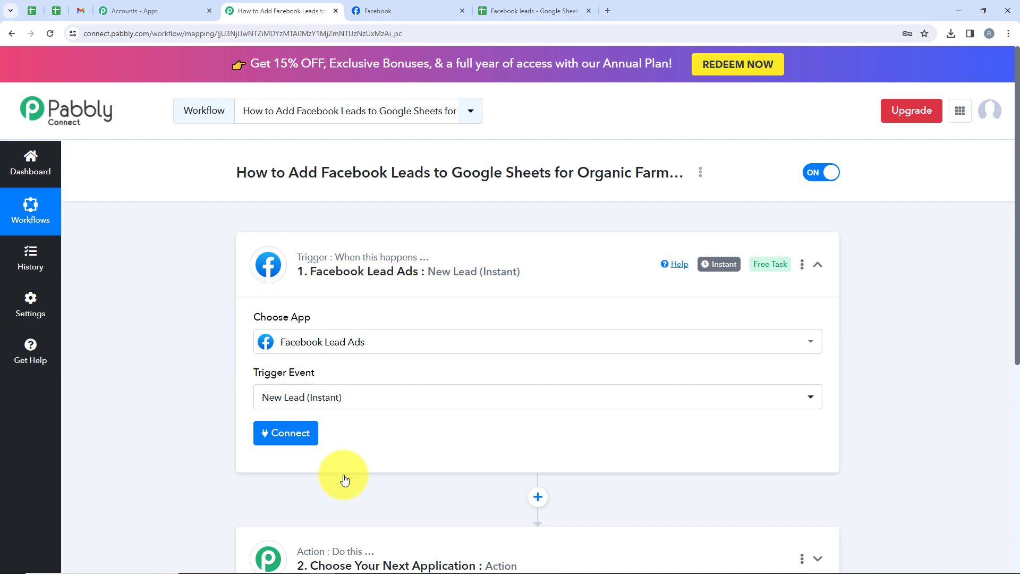
pyautogui.click(266, 443)
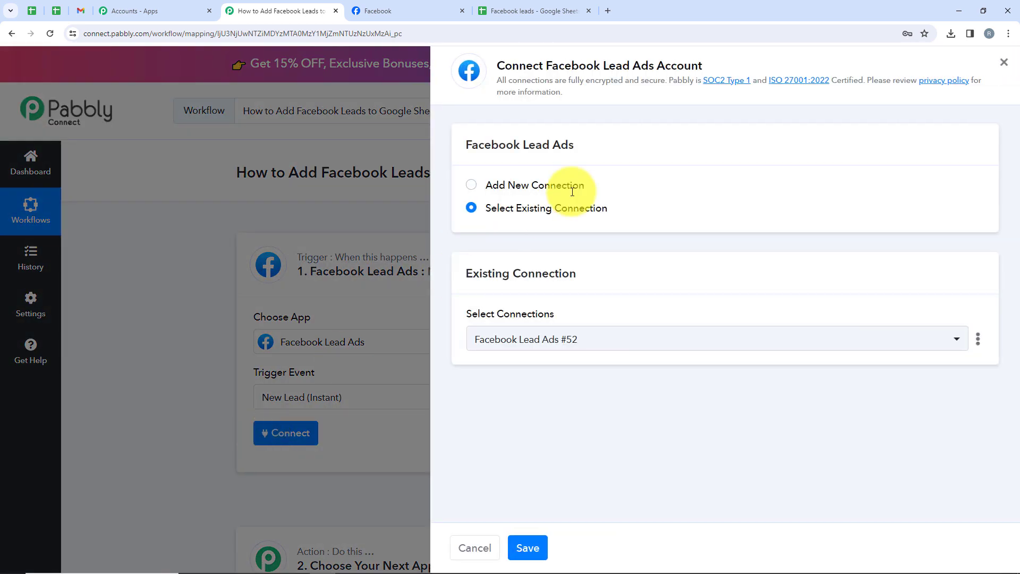
pyautogui.moveTo(608, 189); pyautogui.dragTo(484, 190)
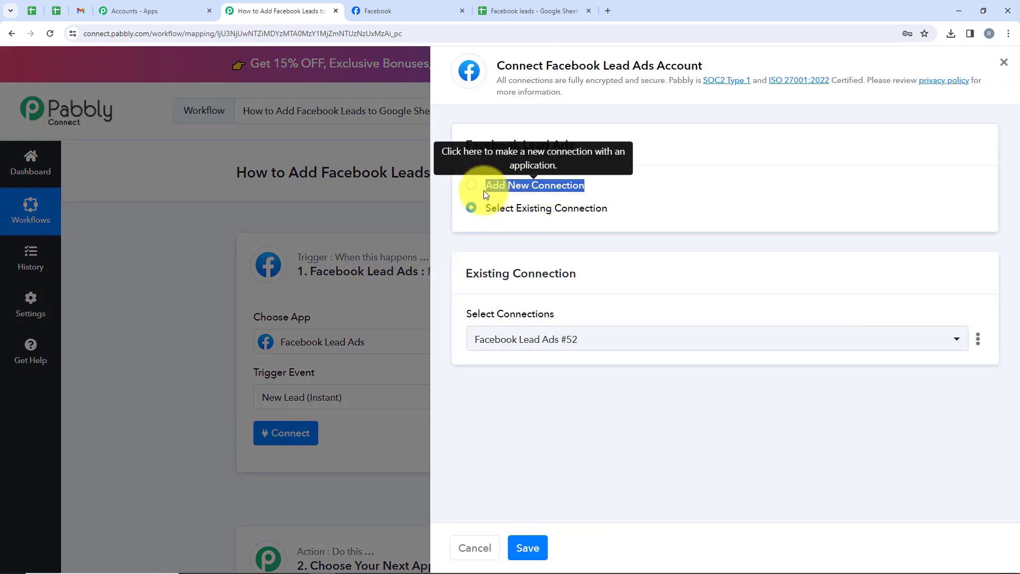
pyautogui.moveTo(627, 210); pyautogui.dragTo(497, 209)
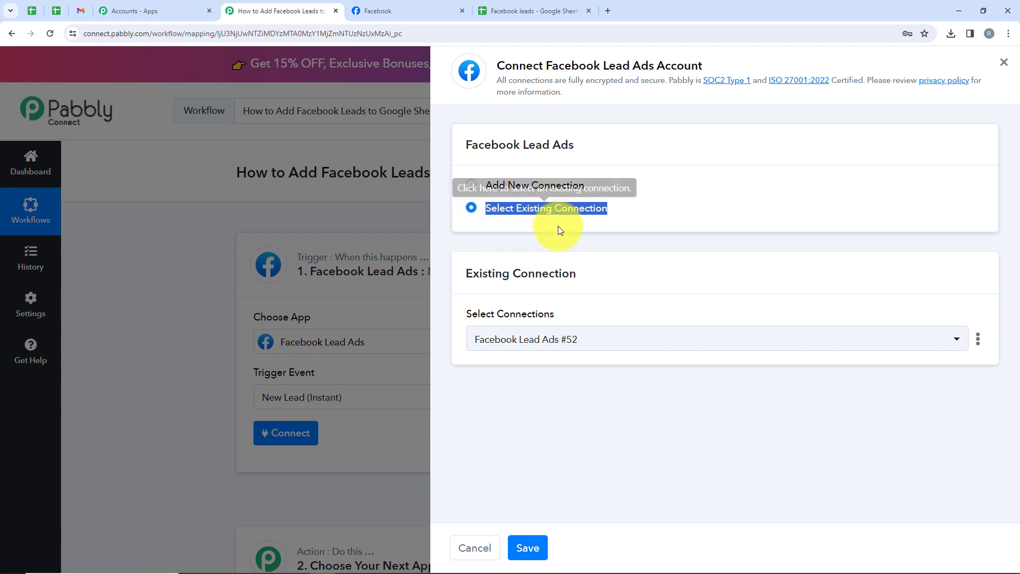
pyautogui.click(520, 185)
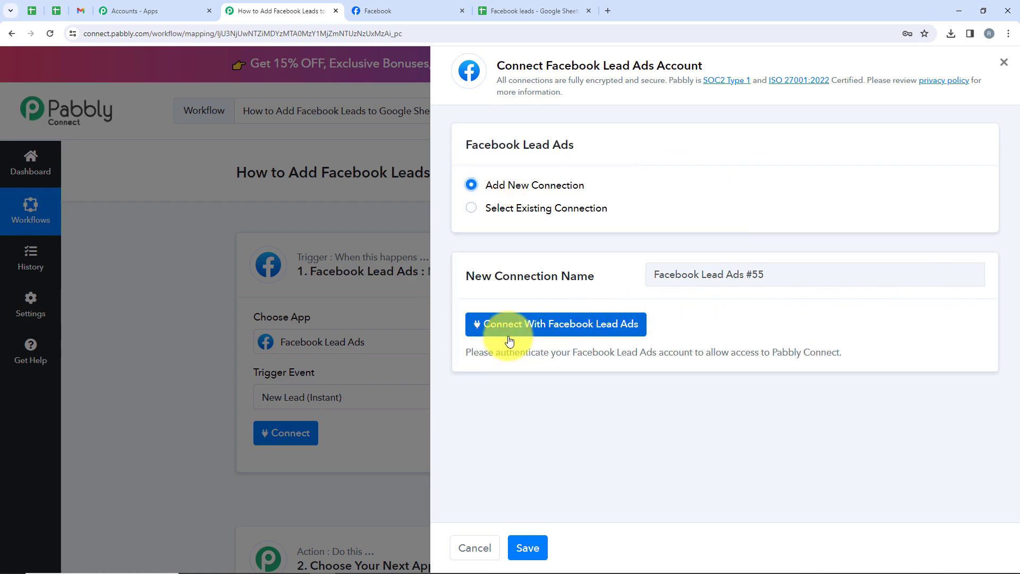
pyautogui.click(591, 335)
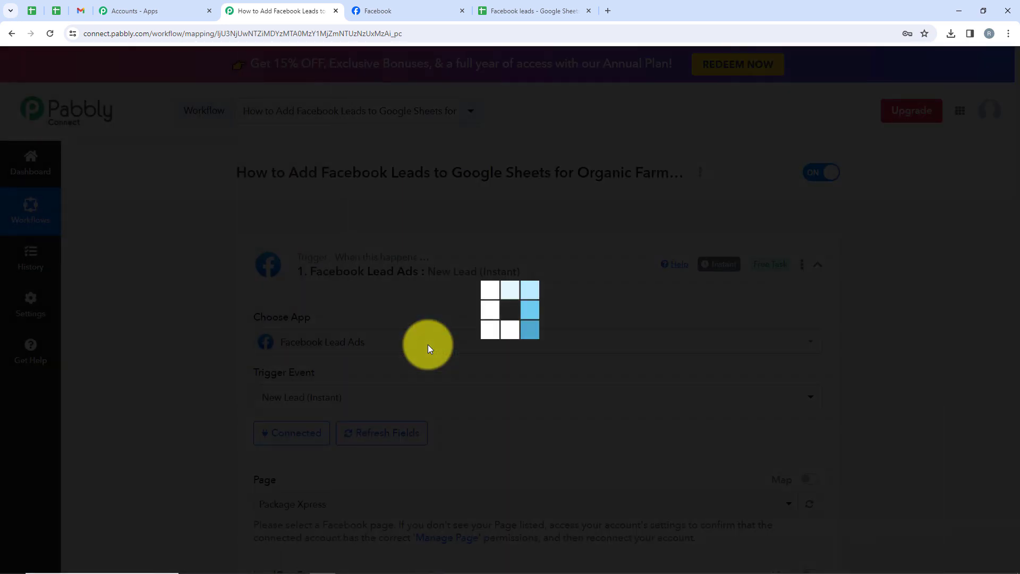
# Step: Choose Eco-Delicious as the trigger's Facebook page
pyautogui.scroll(-2, 428, 344)
pyautogui.scroll(-3, 428, 344)
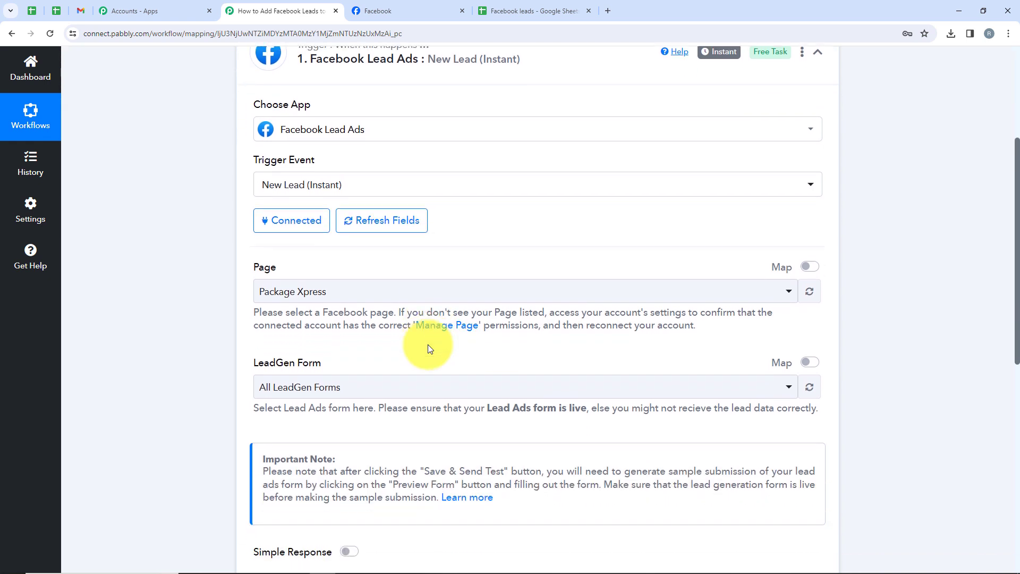
pyautogui.scroll(3, 428, 344)
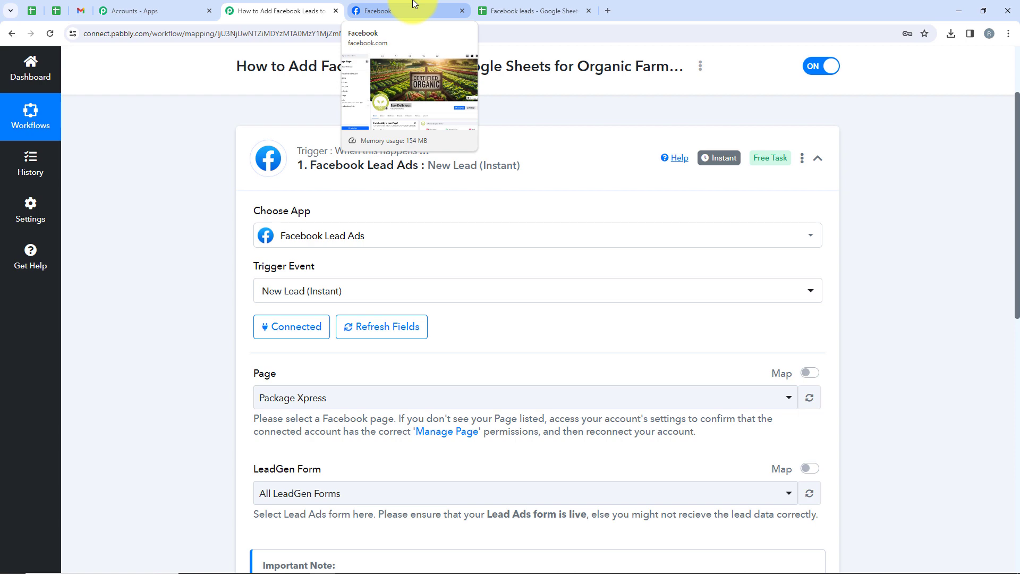
pyautogui.scroll(-2, 455, 244)
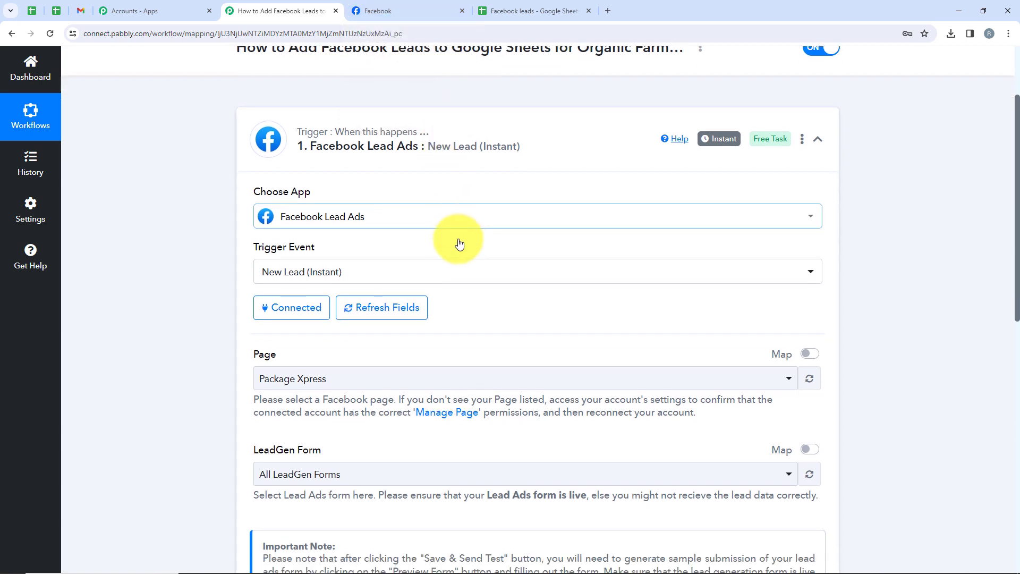
pyautogui.click(483, 287)
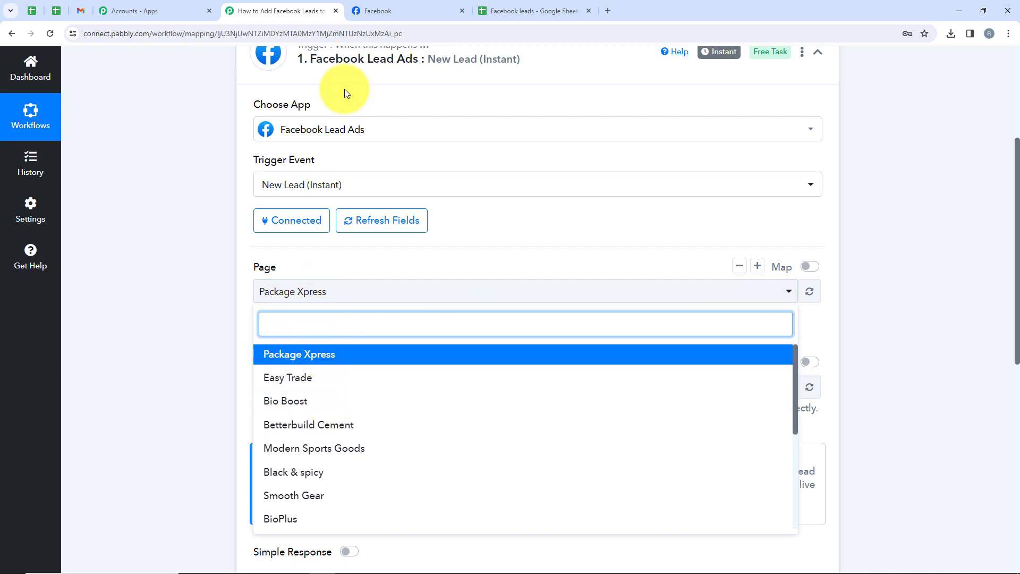
pyautogui.click(375, 6)
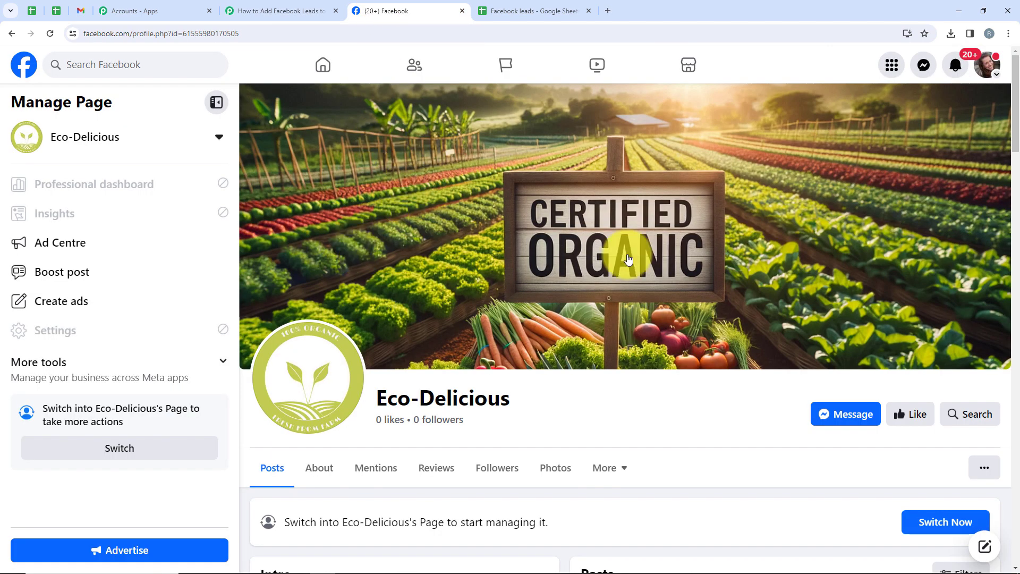
pyautogui.click(237, 6)
pyautogui.write('Eco')
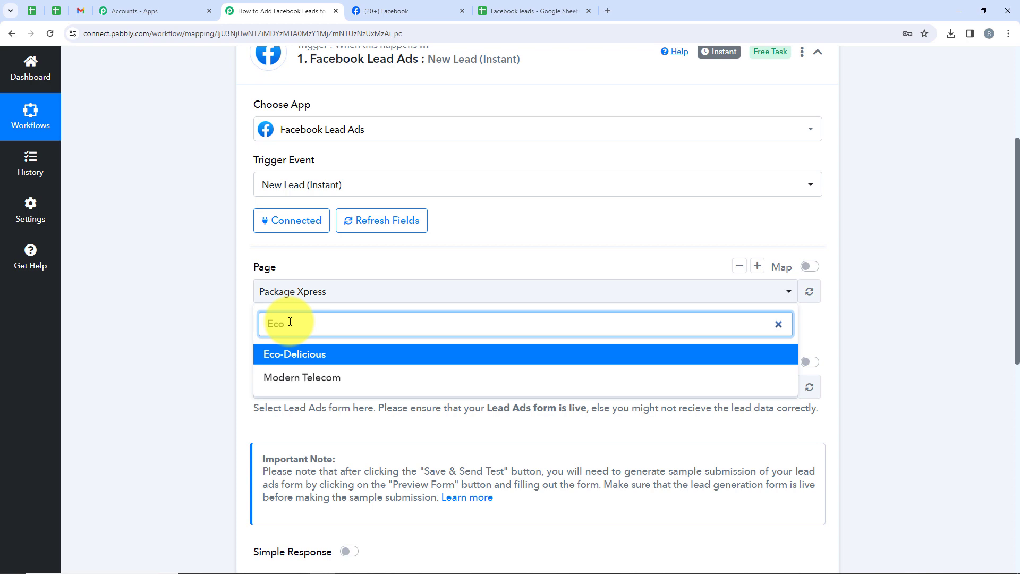
pyautogui.click(304, 354)
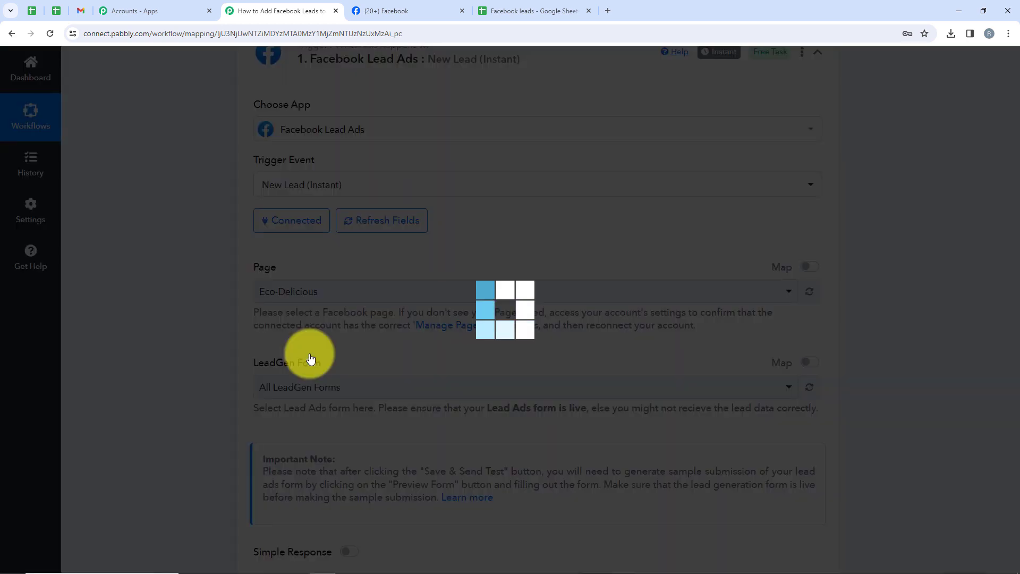
# Step: Select the Eco-Delicious form in the LeadGen Form dropdown
pyautogui.moveTo(344, 361); pyautogui.dragTo(242, 371)
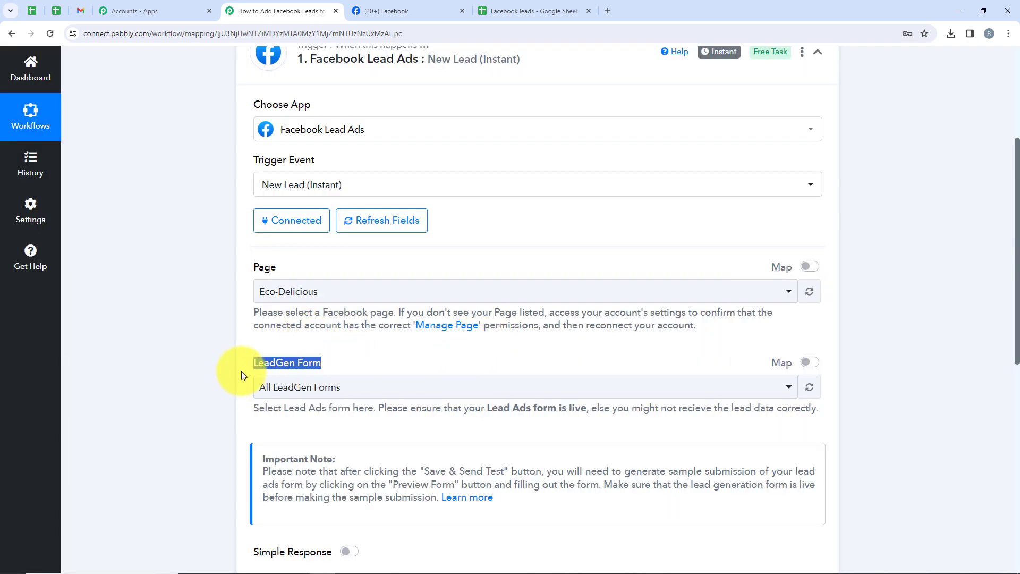
pyautogui.click(289, 387)
pyautogui.scroll(-2, 498, 423)
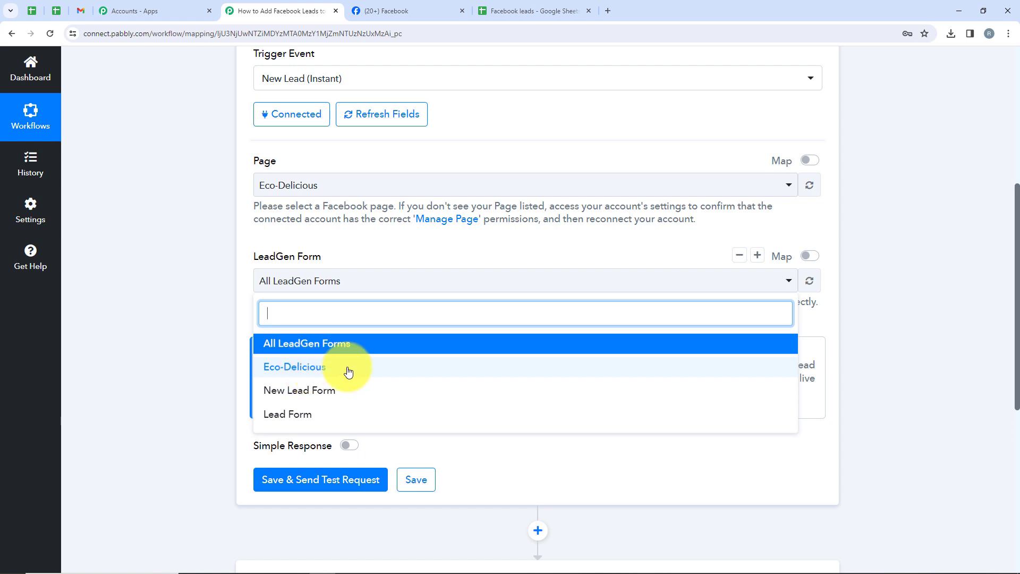
pyautogui.click(283, 365)
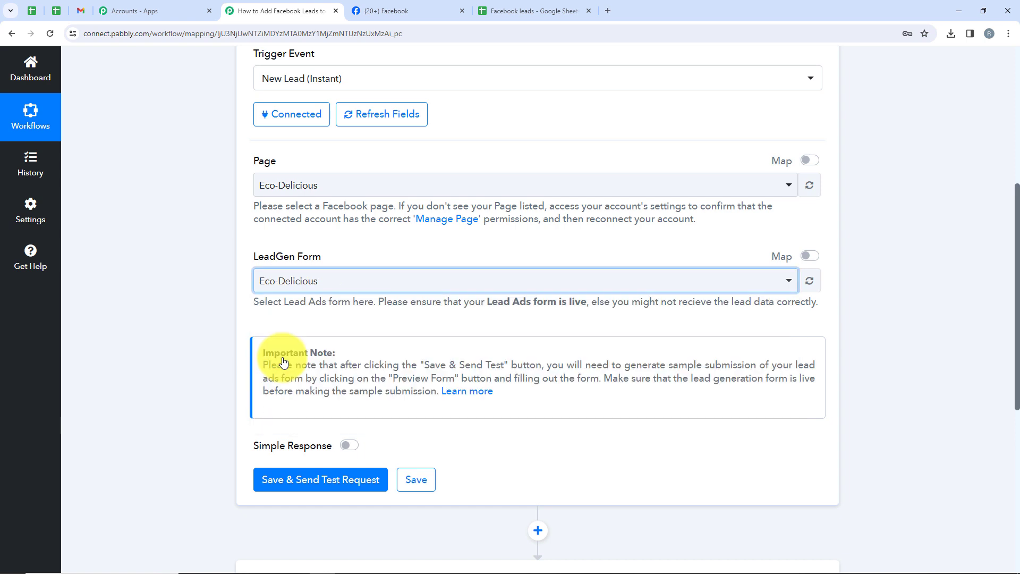
pyautogui.click(292, 278)
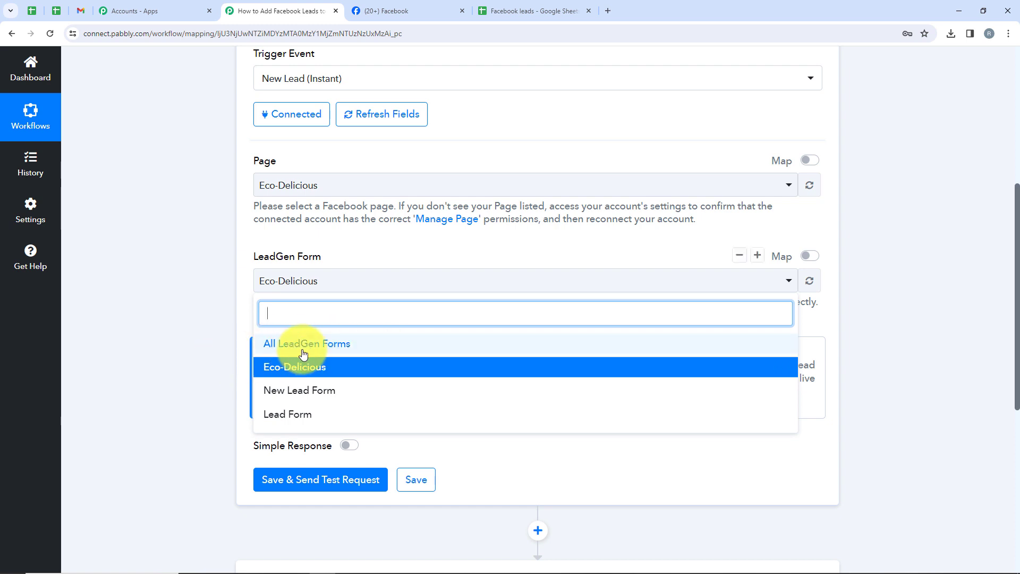
pyautogui.click(227, 345)
# Step: Save the trigger and send a test request so it awaits a test lead
pyautogui.scroll(-3, 420, 314)
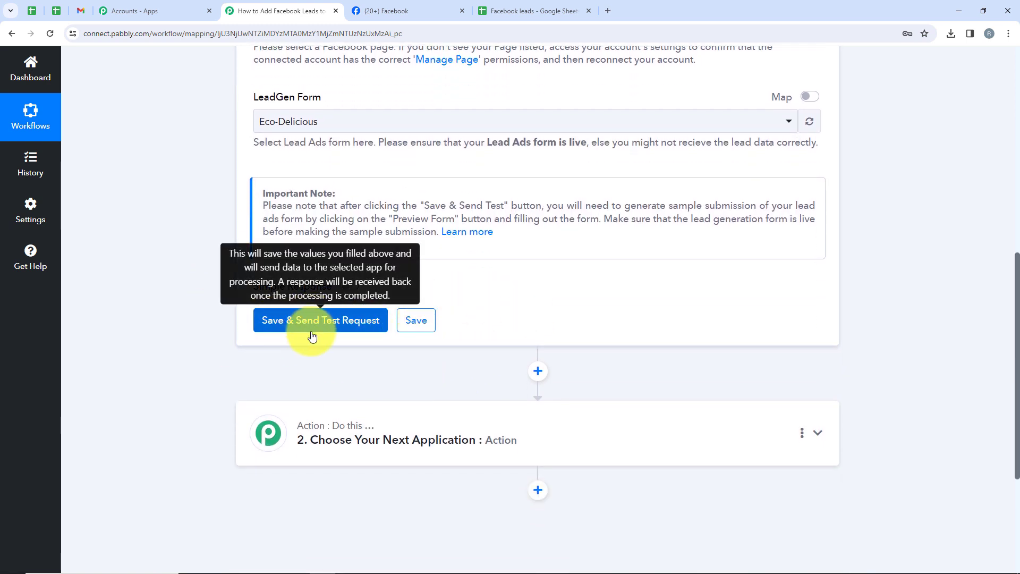
pyautogui.click(312, 320)
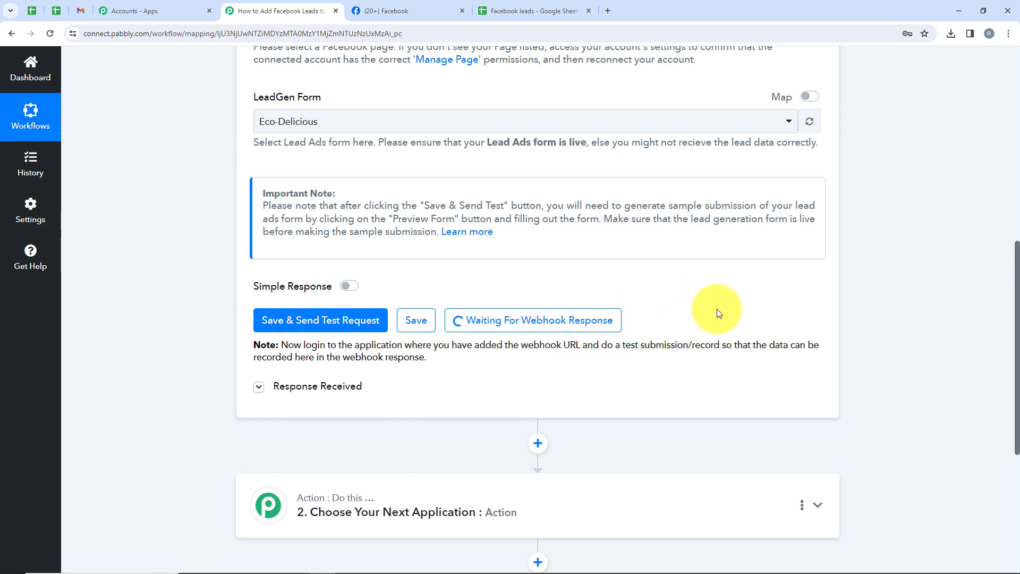
pyautogui.moveTo(722, 348); pyautogui.dragTo(625, 348)
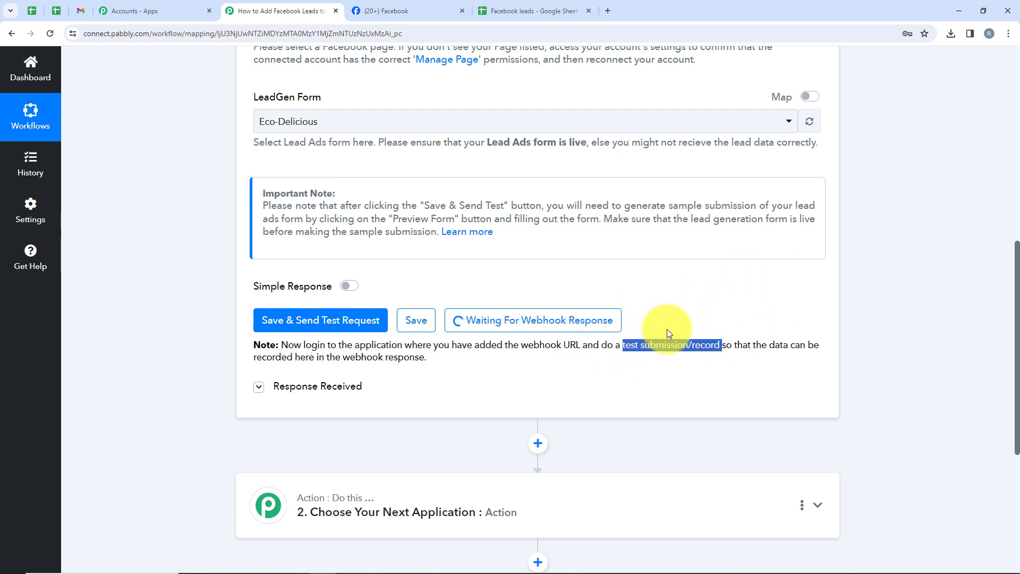
pyautogui.click(607, 11)
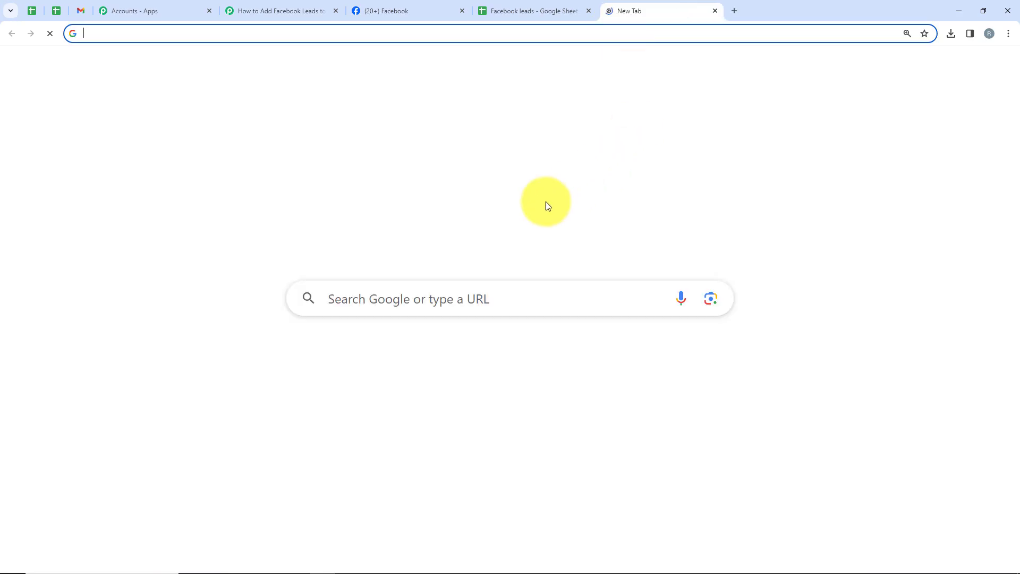
# Step: Find Meta for Developers and open the Lead Ads Testing Tool from More > Tools
pyautogui.click(465, 296)
pyautogui.click(371, 332)
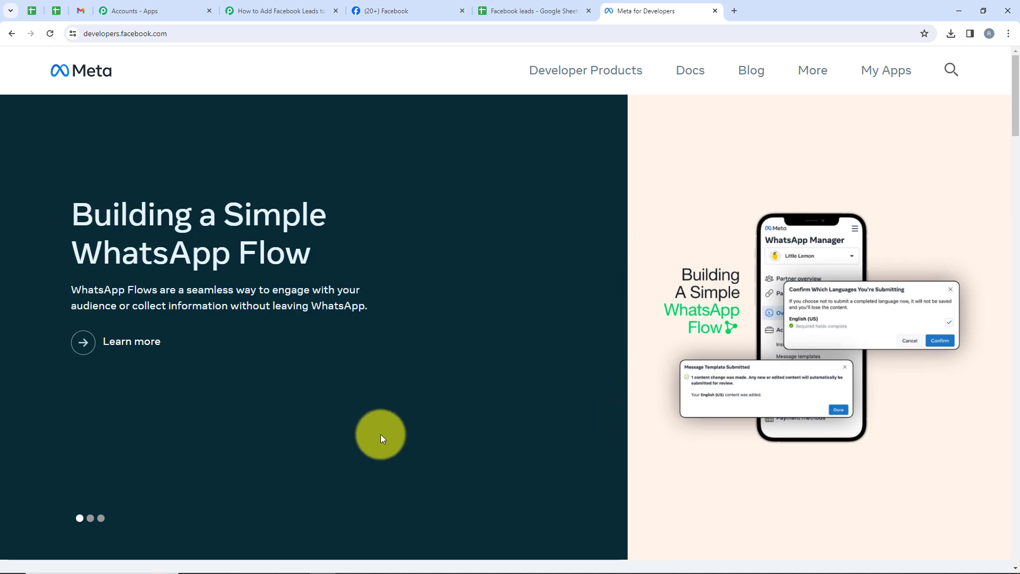
pyautogui.click(813, 73)
pyautogui.click(638, 217)
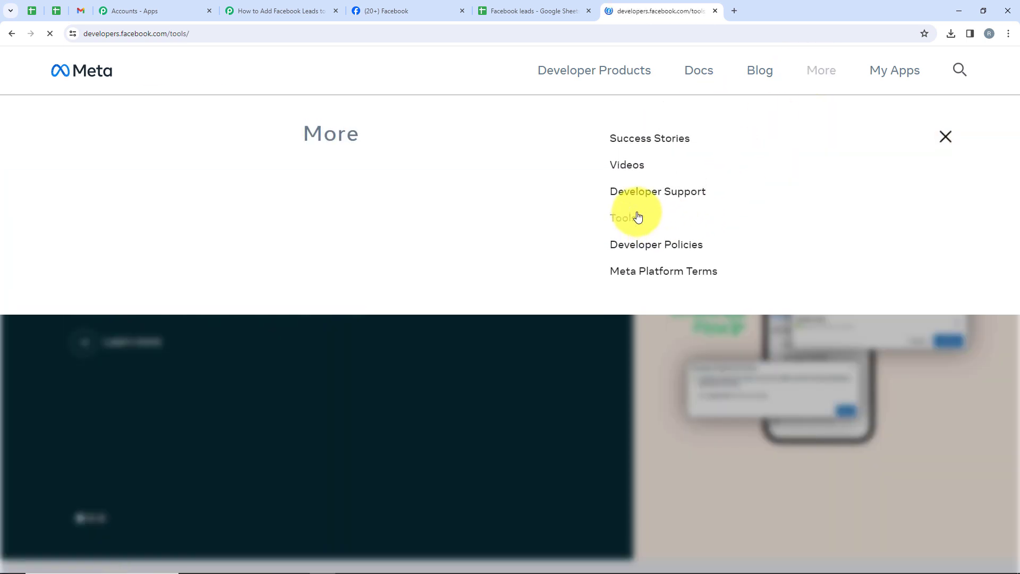
pyautogui.scroll(-7, 378, 259)
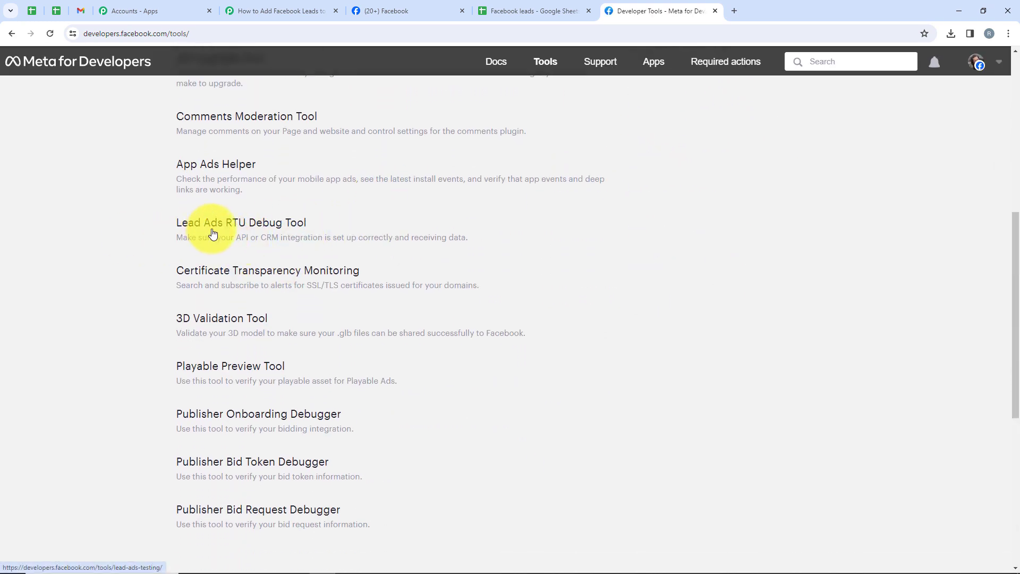
pyautogui.click(213, 234)
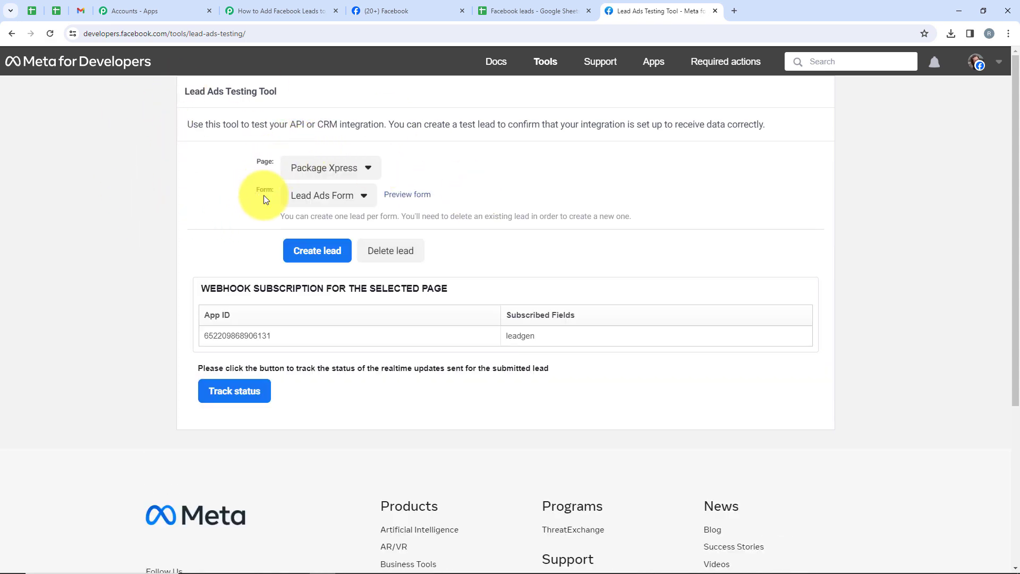
# Step: Choose the Eco-Delicious page and form, then preview the form
pyautogui.click(297, 168)
pyautogui.scroll(-1, 392, 374)
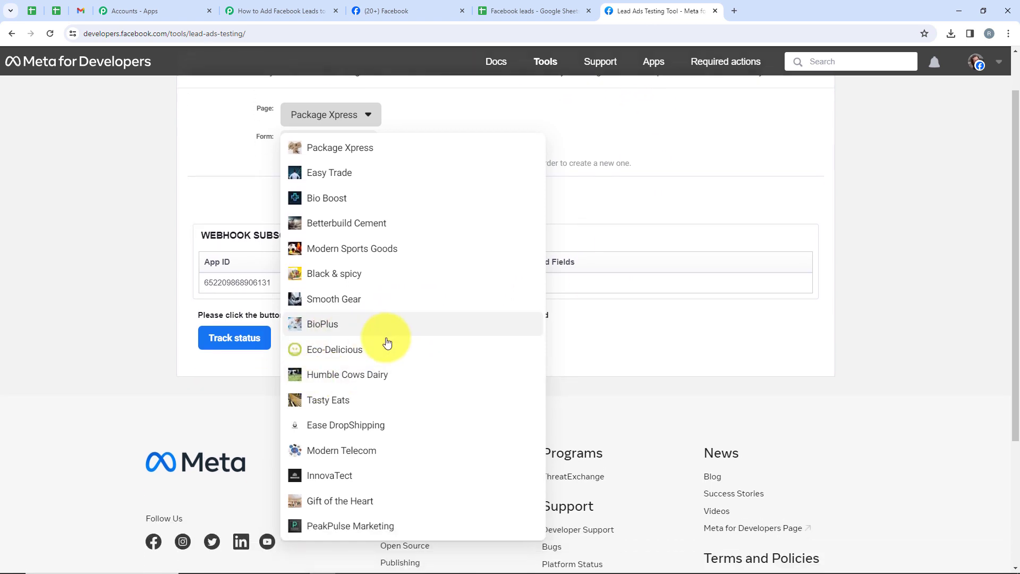
pyautogui.click(388, 359)
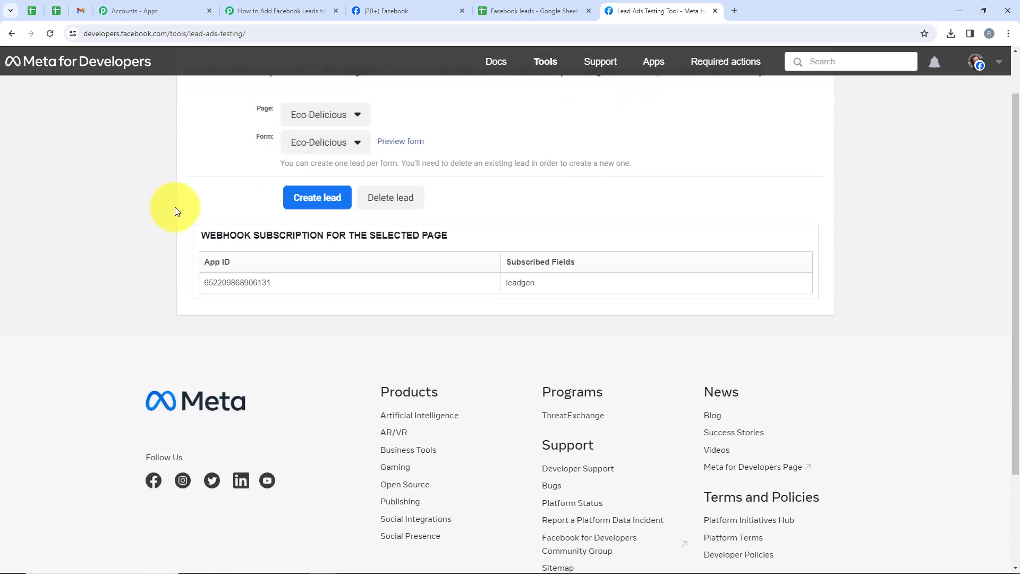
pyautogui.scroll(1, 298, 180)
pyautogui.click(326, 199)
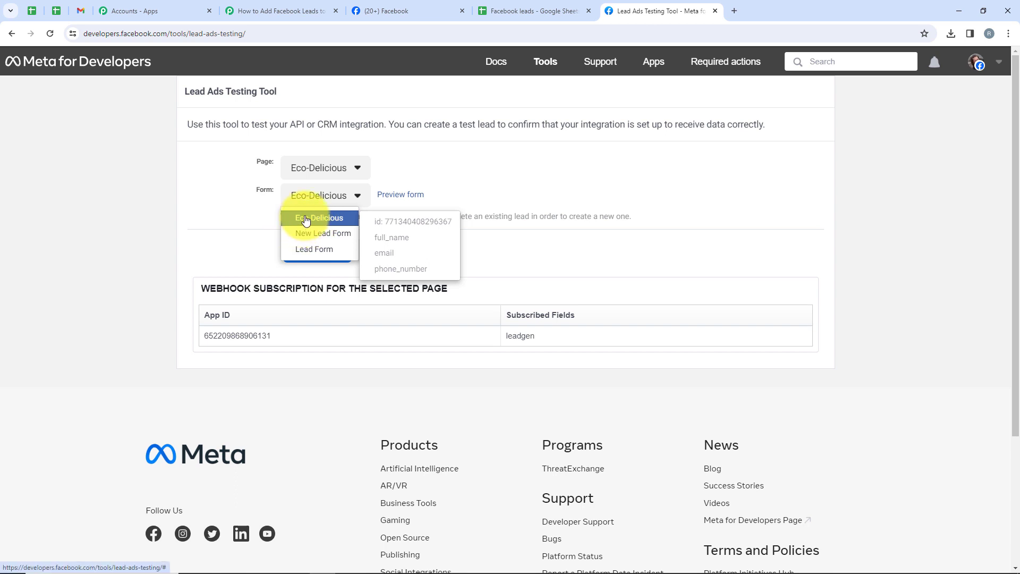
pyautogui.click(306, 220)
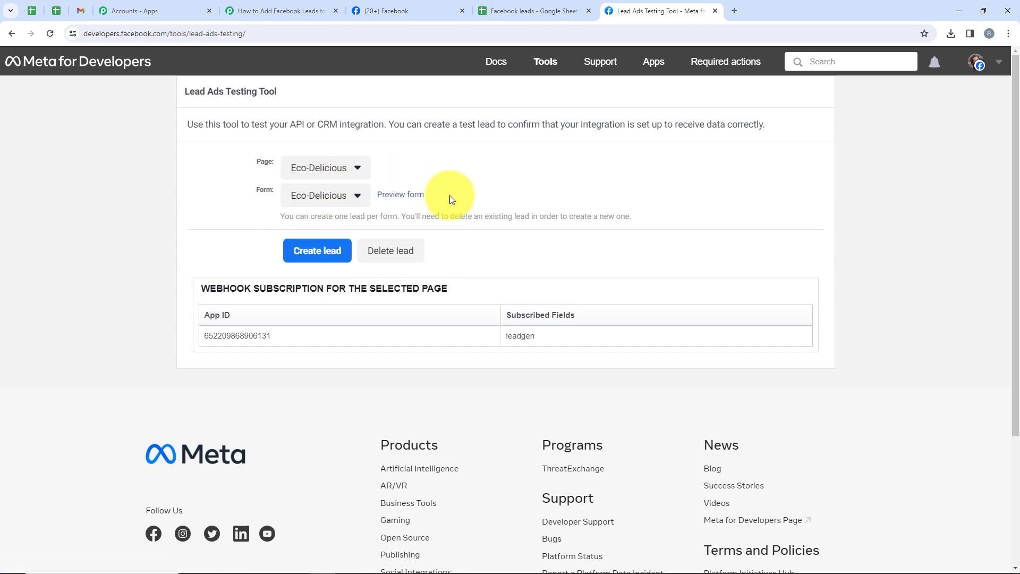
pyautogui.click(406, 197)
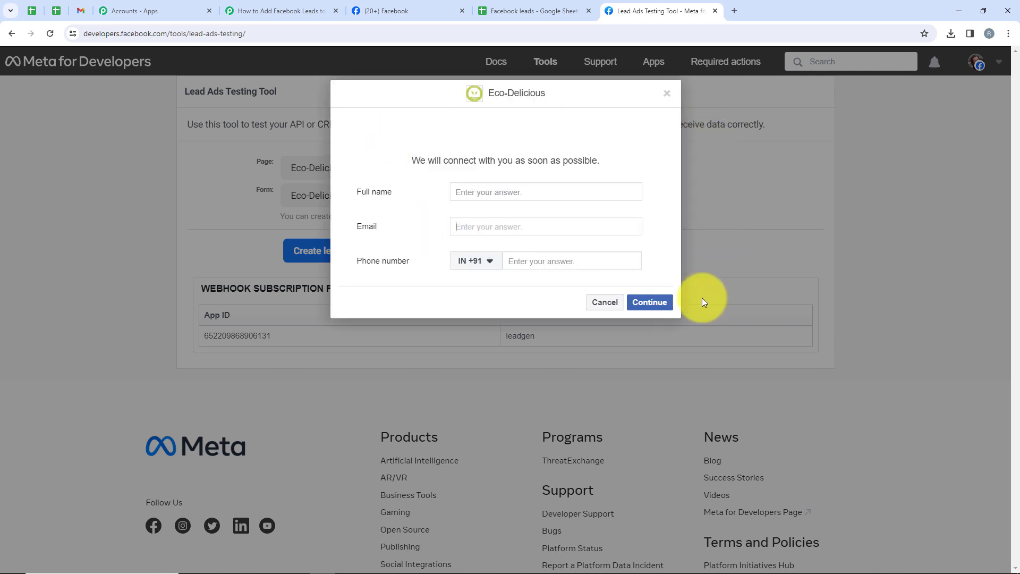
# Step: Fill the preview form with a test full name, e-mail and phone number
pyautogui.click(494, 195)
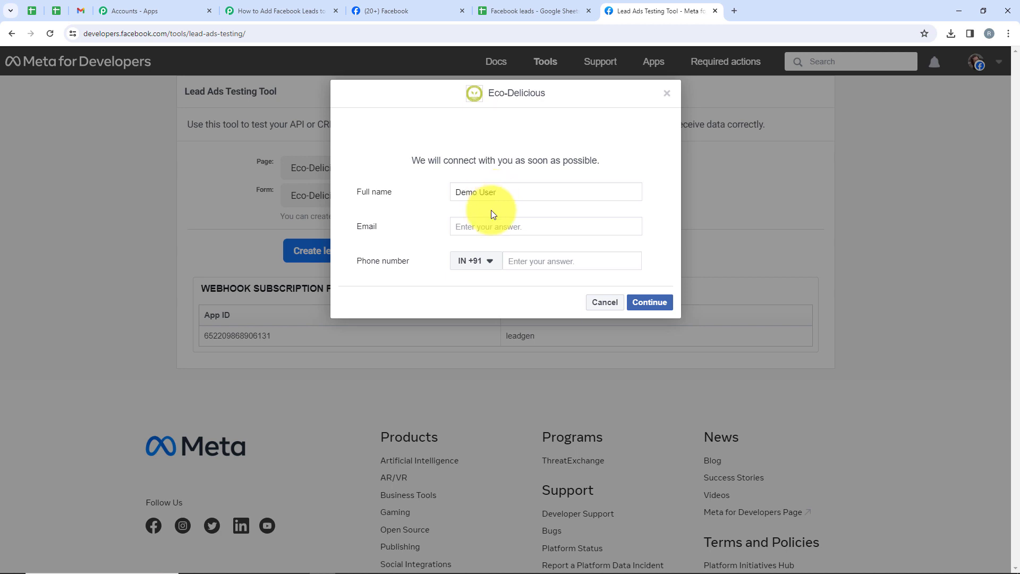
pyautogui.click(500, 227)
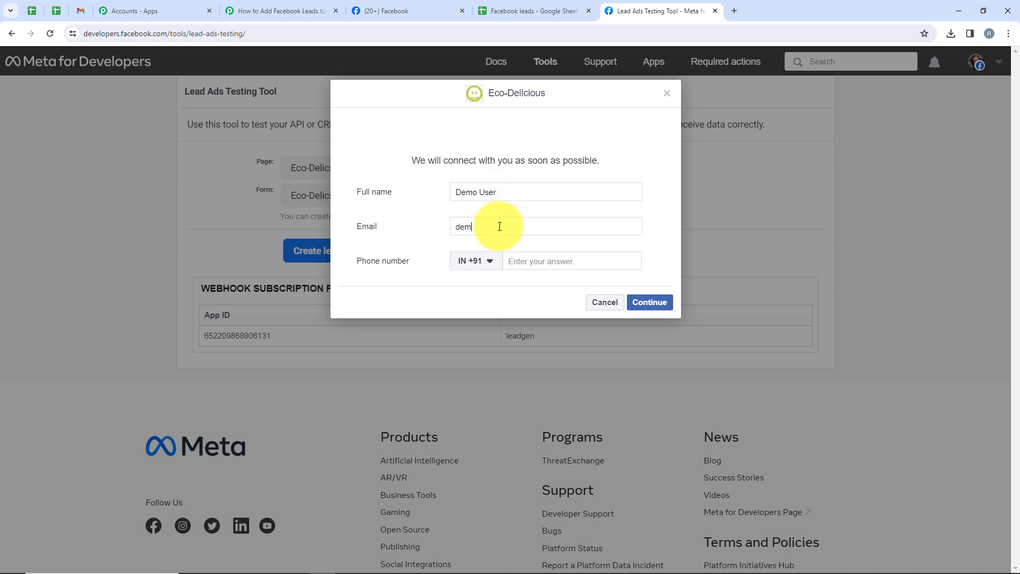
pyautogui.write('m')
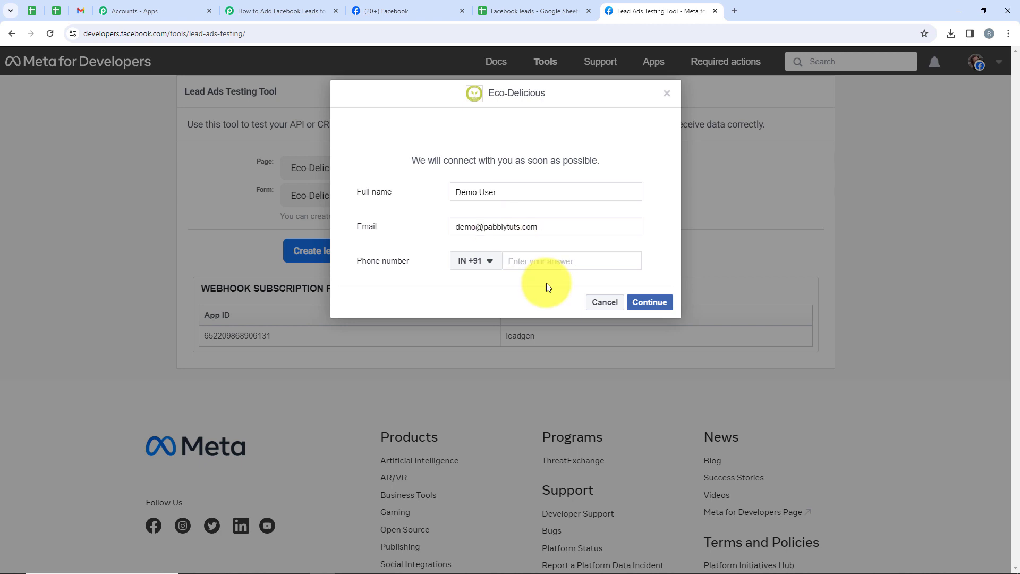
pyautogui.click(544, 262)
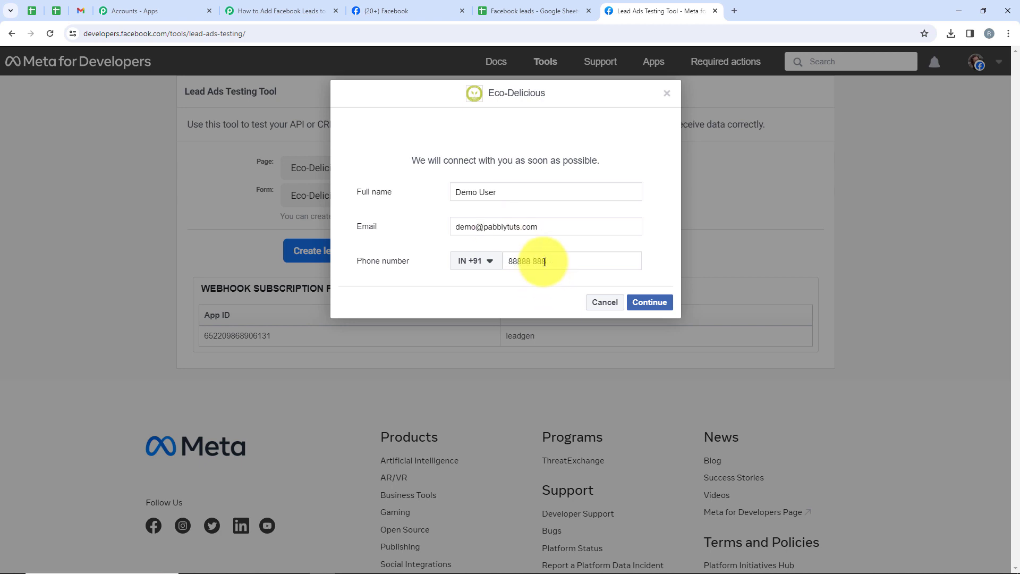
pyautogui.write('88888 88888')
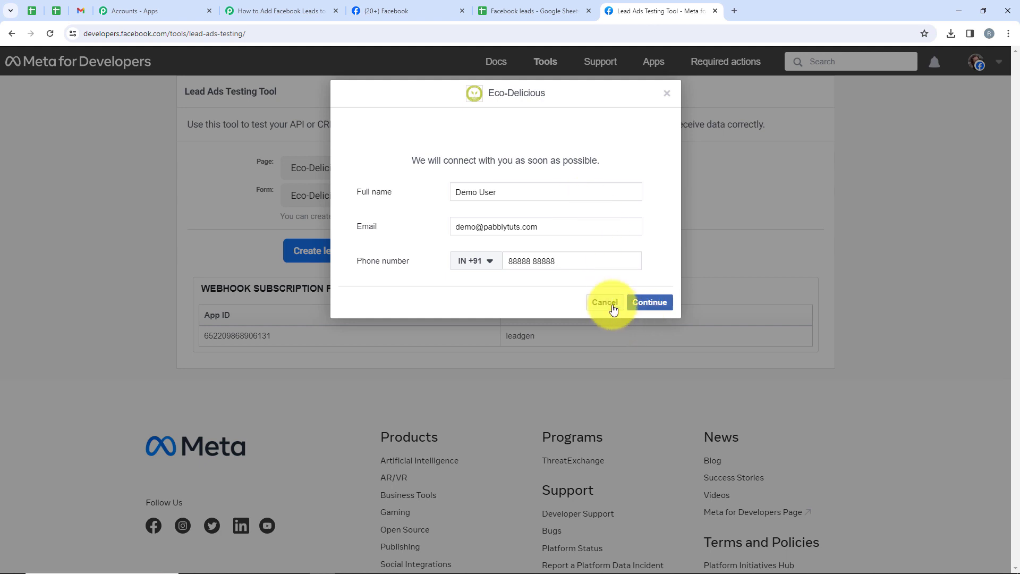
# Step: Submit the test lead and confirm the 'test lead has been sent' banner
pyautogui.click(647, 302)
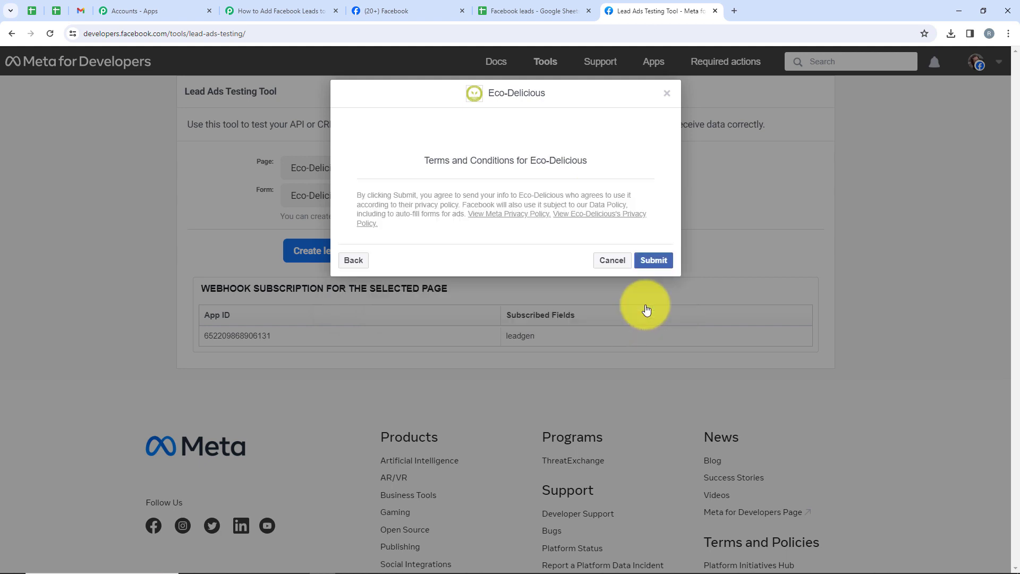
pyautogui.click(646, 262)
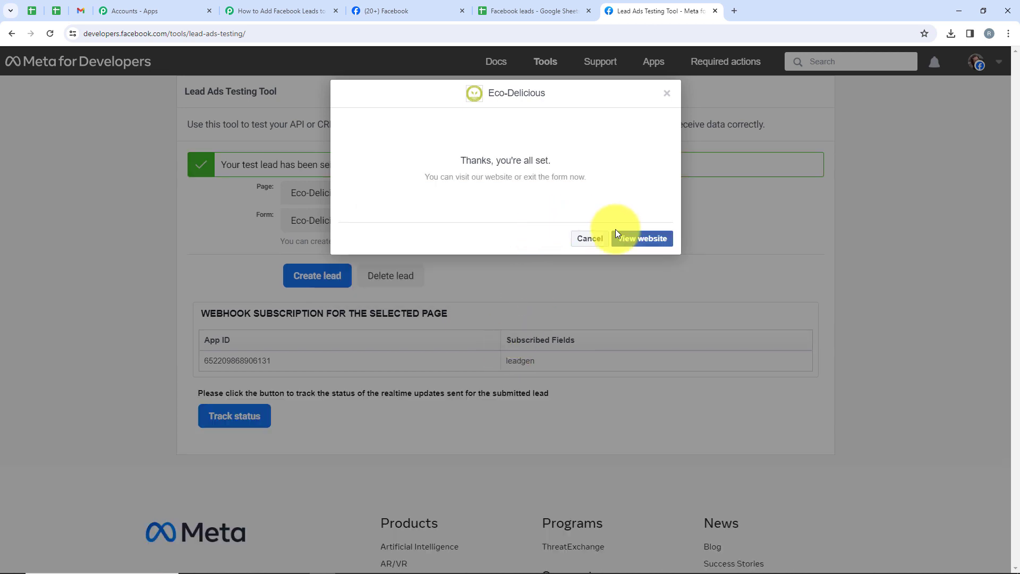
pyautogui.click(591, 239)
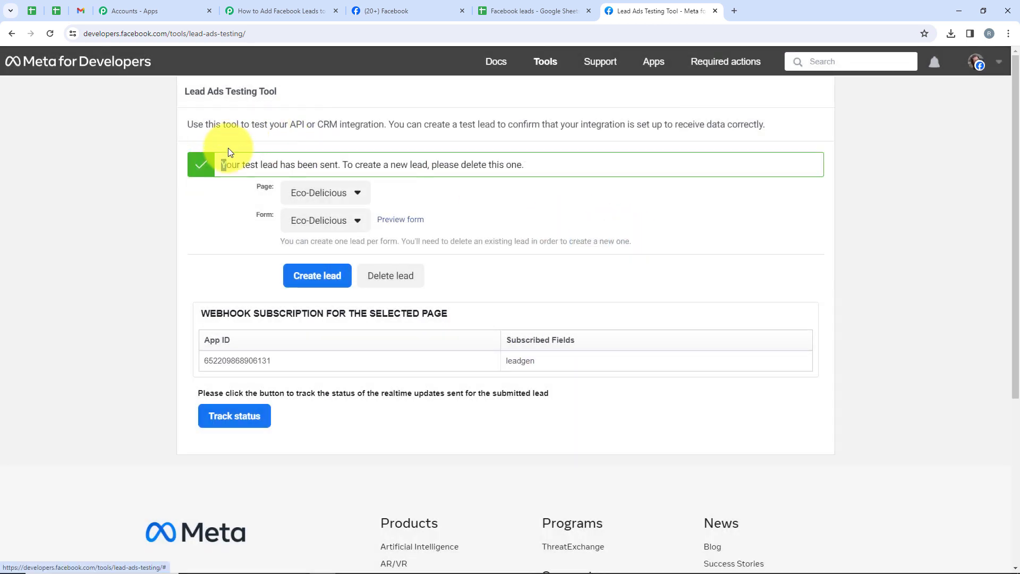
pyautogui.moveTo(229, 151); pyautogui.dragTo(343, 162)
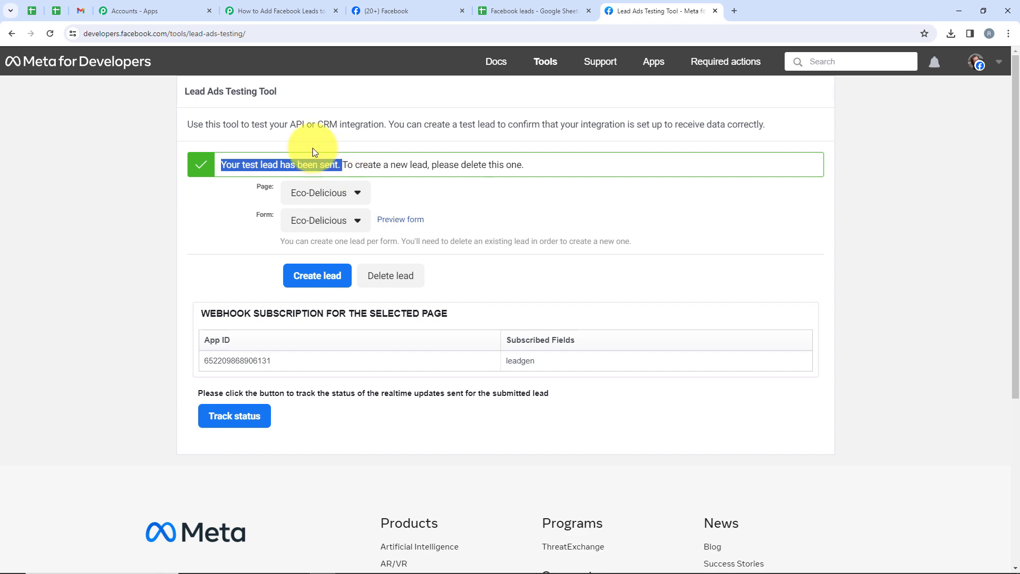
pyautogui.click(297, 4)
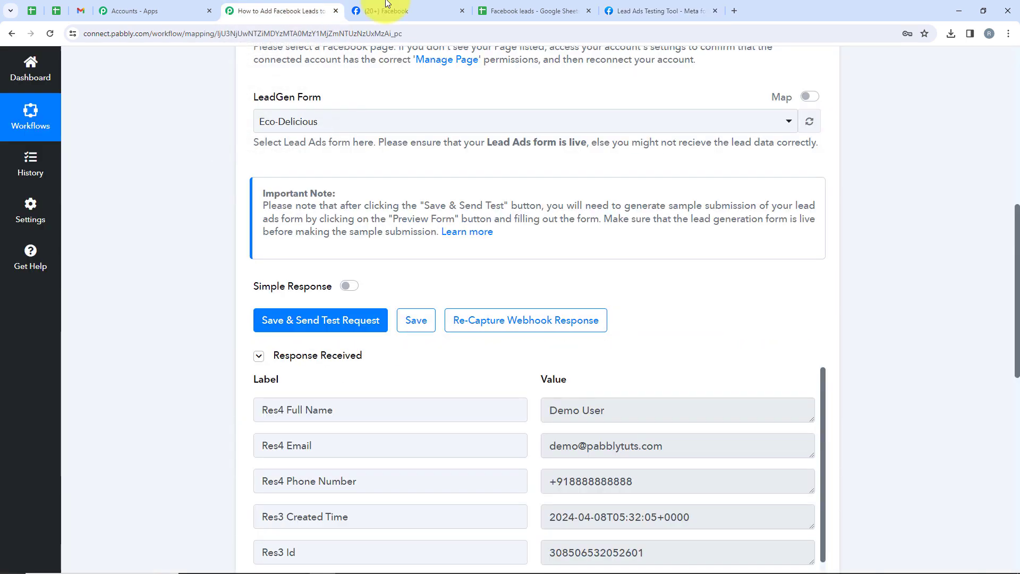
# Step: Review the captured lead's name, email and phone in the trigger's Response Received
pyautogui.scroll(-3, 669, 346)
pyautogui.scroll(-2, 671, 346)
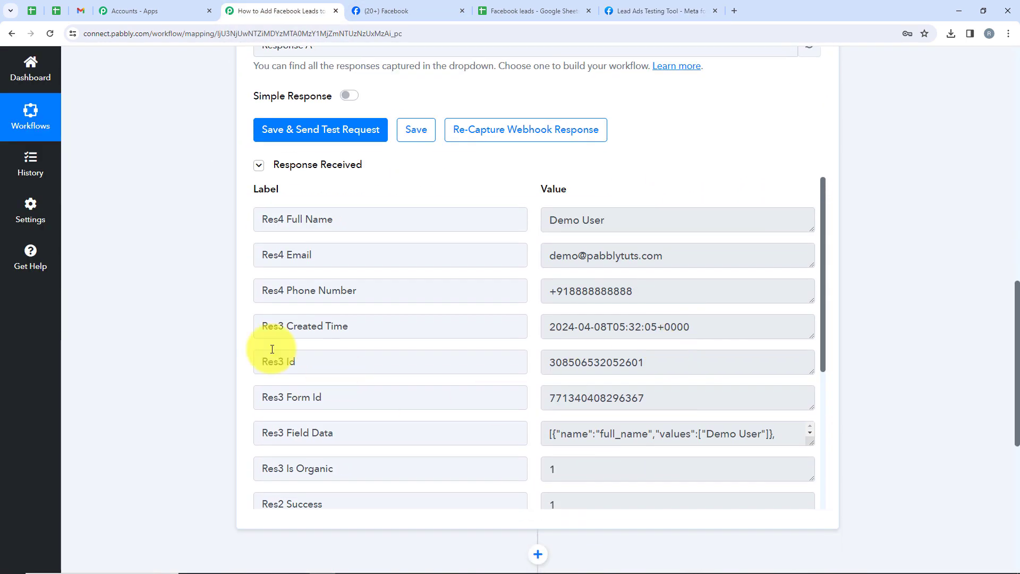
pyautogui.moveTo(661, 224); pyautogui.dragTo(530, 226)
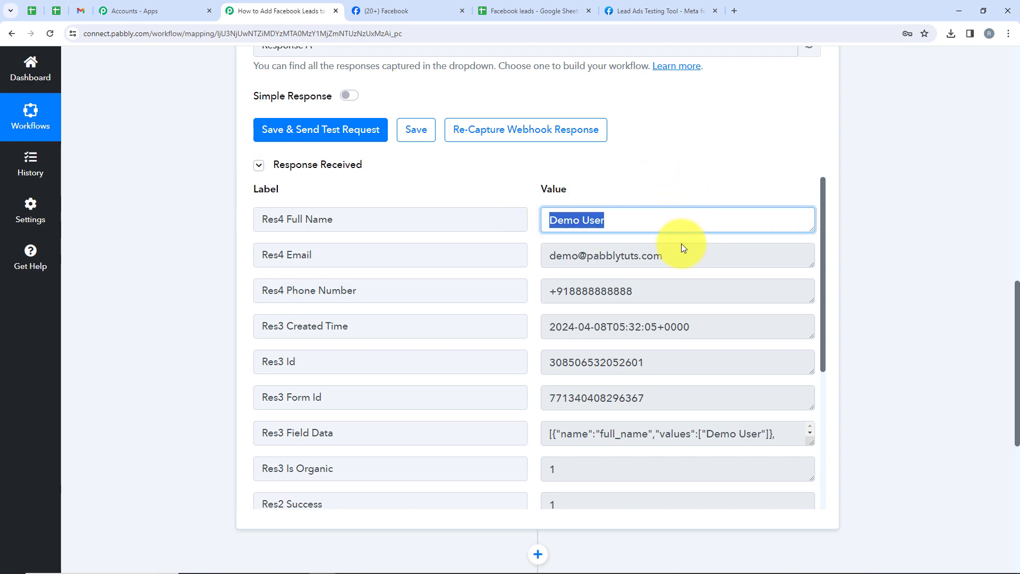
pyautogui.moveTo(665, 255); pyautogui.dragTo(548, 256)
pyautogui.moveTo(650, 294); pyautogui.dragTo(508, 304)
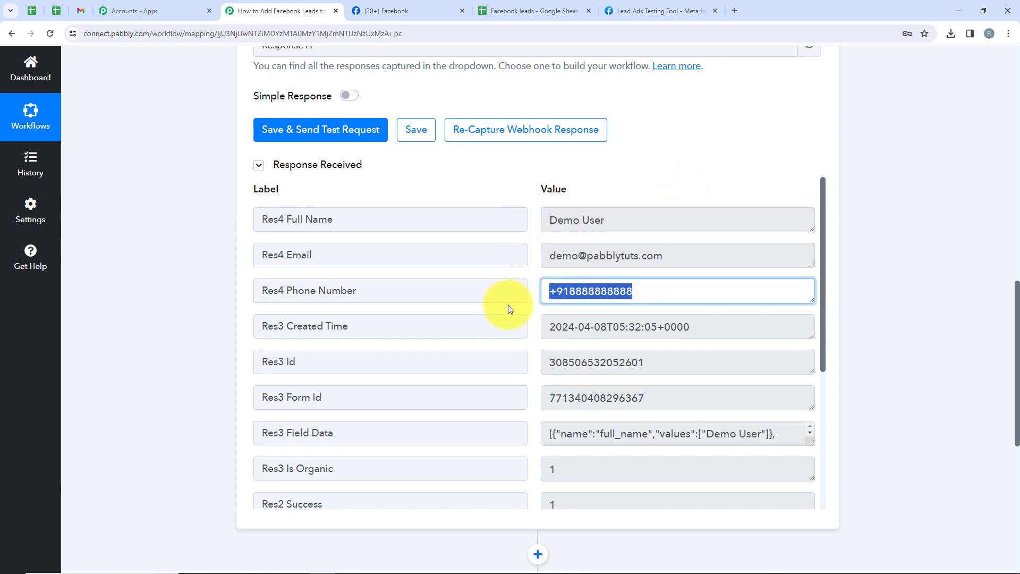
pyautogui.scroll(4, 505, 353)
pyautogui.scroll(10, 513, 356)
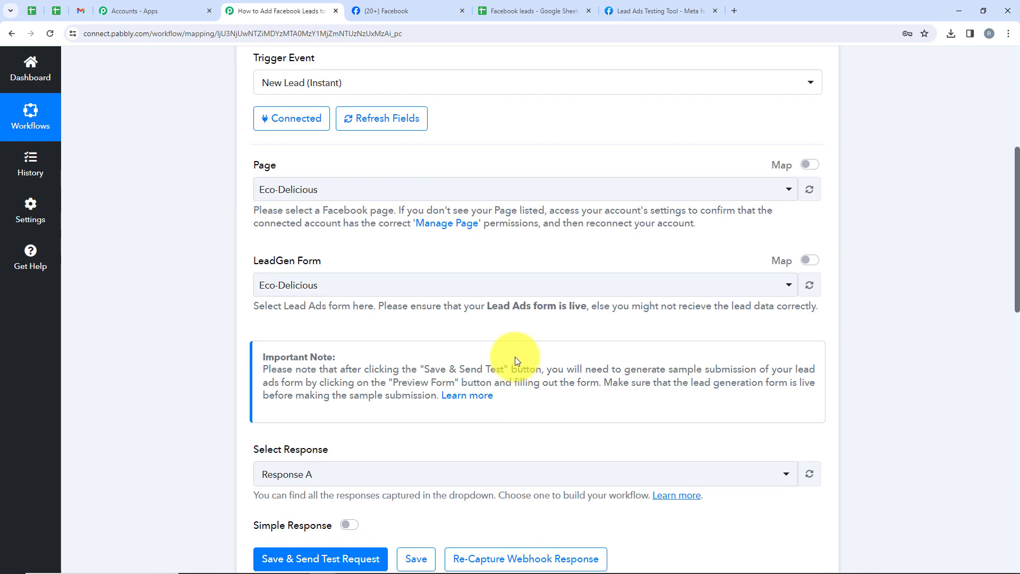
# Step: Collapse the Facebook Lead Ads trigger and expand the action step's app choices
pyautogui.click(558, 262)
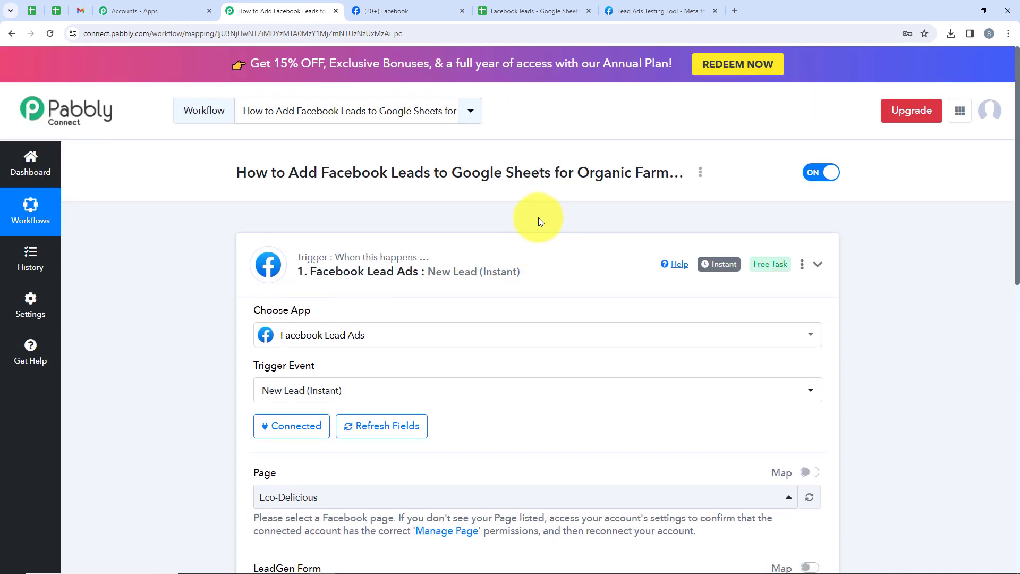
pyautogui.click(519, 390)
pyautogui.scroll(-3, 527, 389)
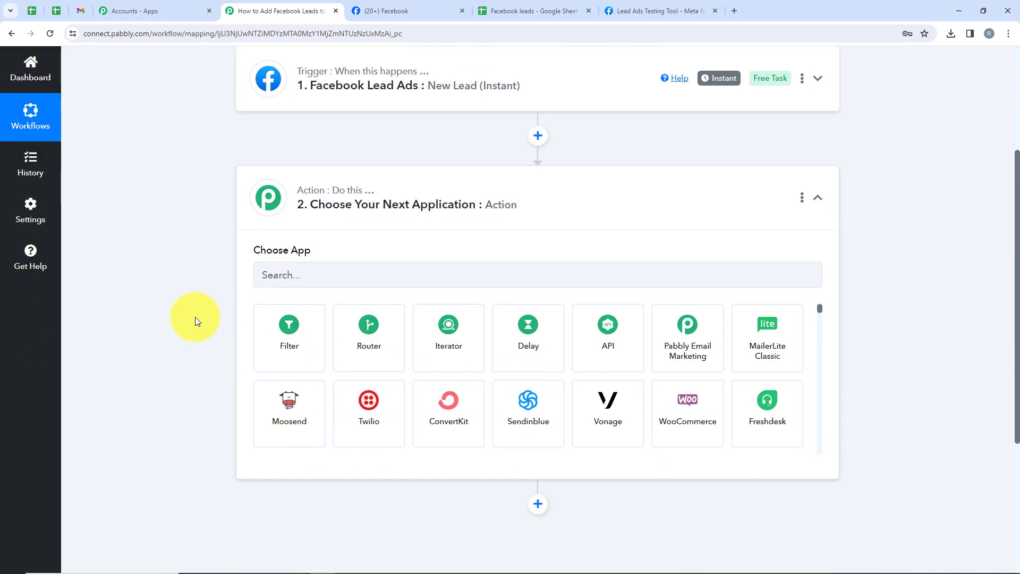
# Step: Pick Google Sheets as the action app with the Add New Row event
pyautogui.click(383, 280)
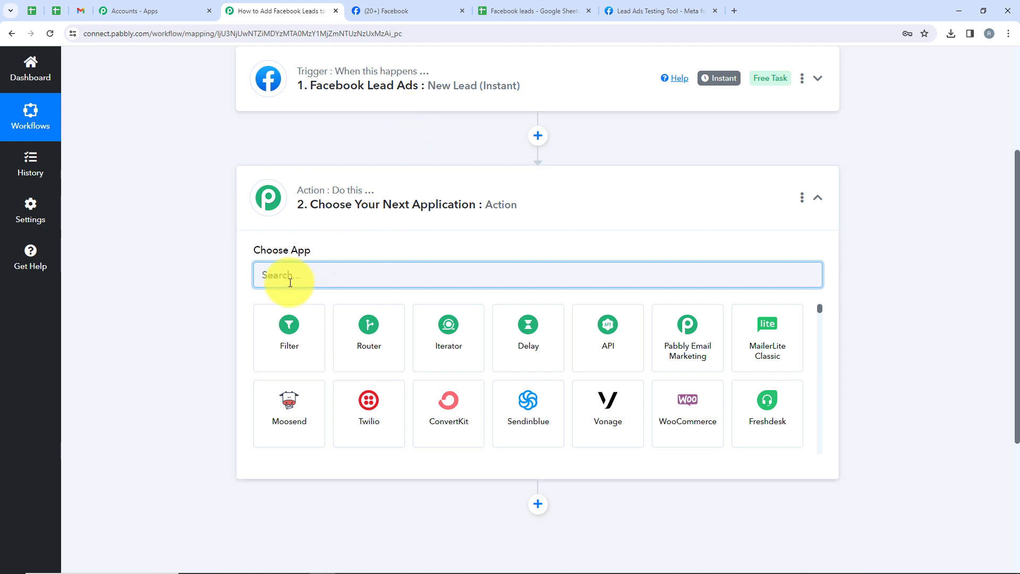
pyautogui.write('oogle')
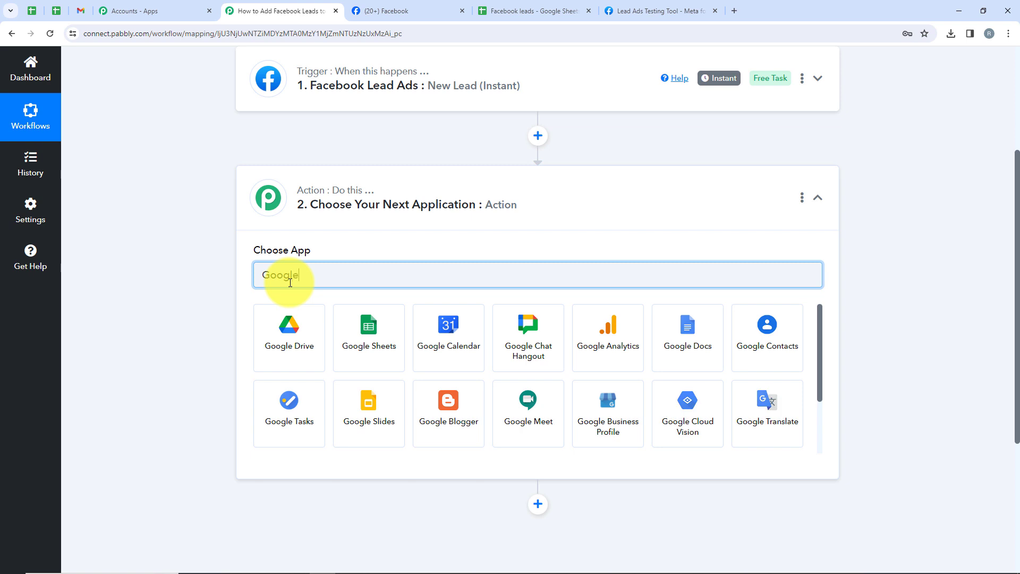
pyautogui.click(353, 325)
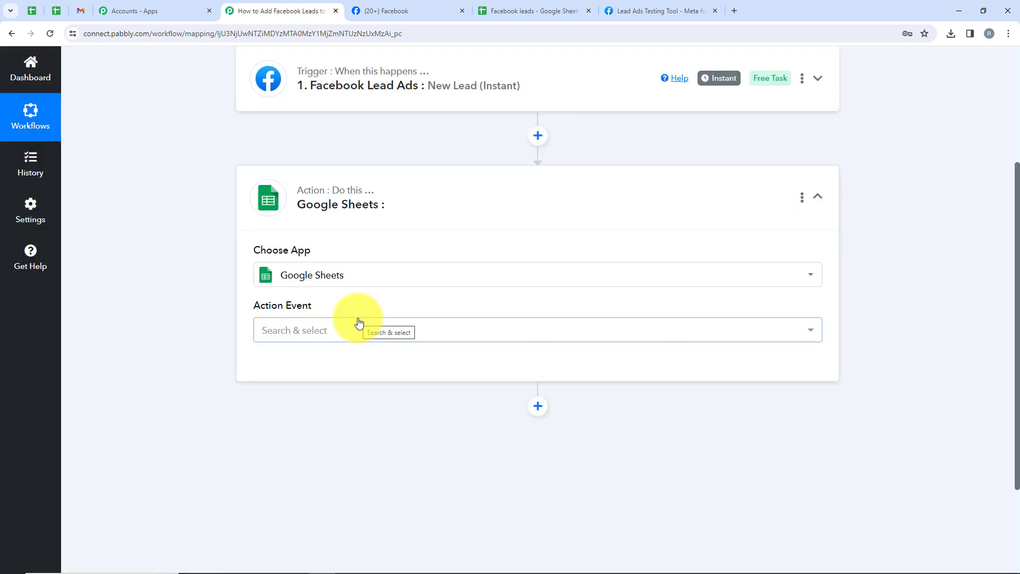
pyautogui.moveTo(314, 305); pyautogui.dragTo(195, 310)
pyautogui.click(294, 336)
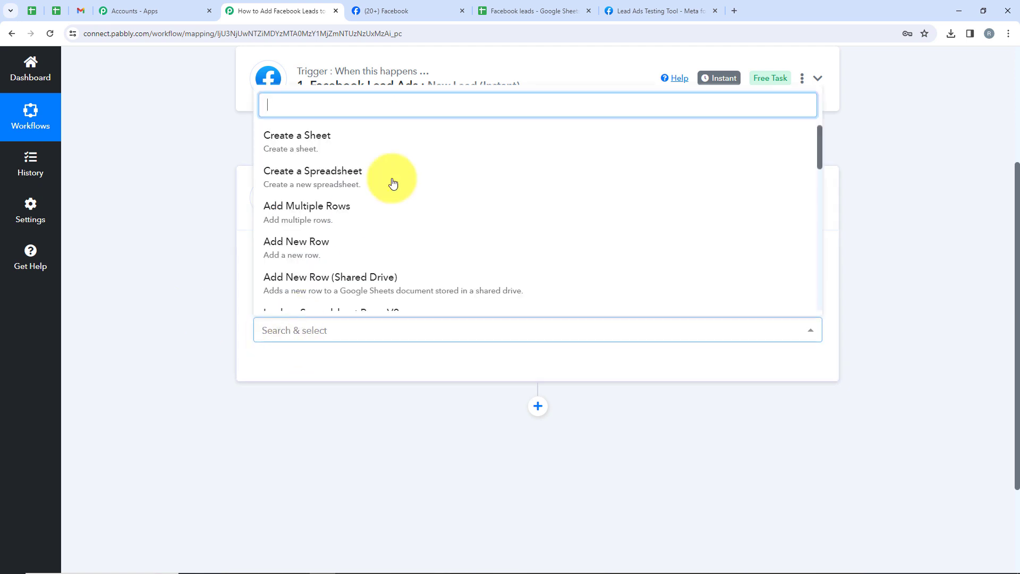
pyautogui.click(311, 249)
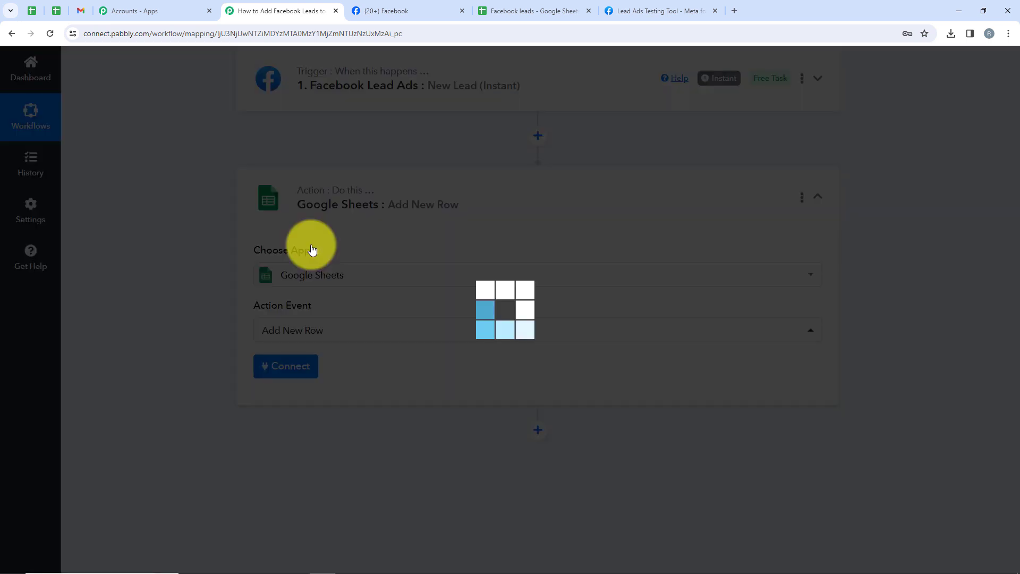
pyautogui.click(281, 378)
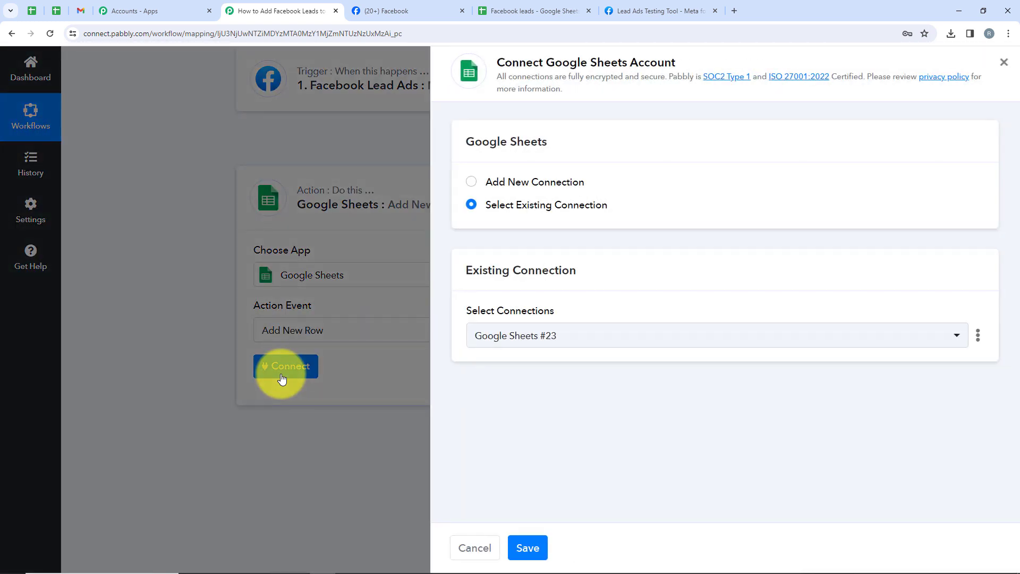
# Step: Add a new Google Sheets connection by signing in with Google and allowing access
pyautogui.moveTo(585, 182); pyautogui.dragTo(505, 183)
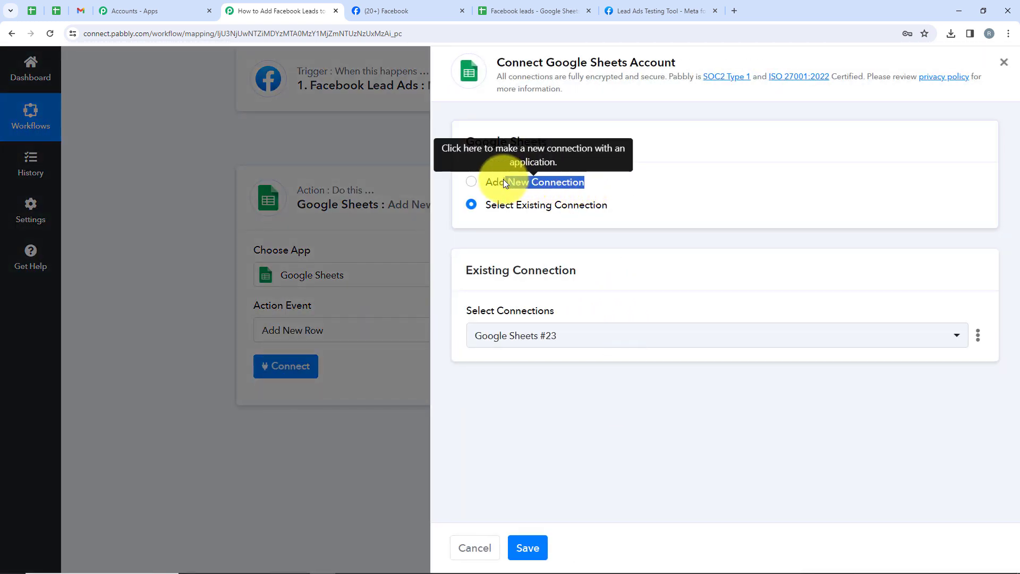
pyautogui.moveTo(610, 205); pyautogui.dragTo(500, 213)
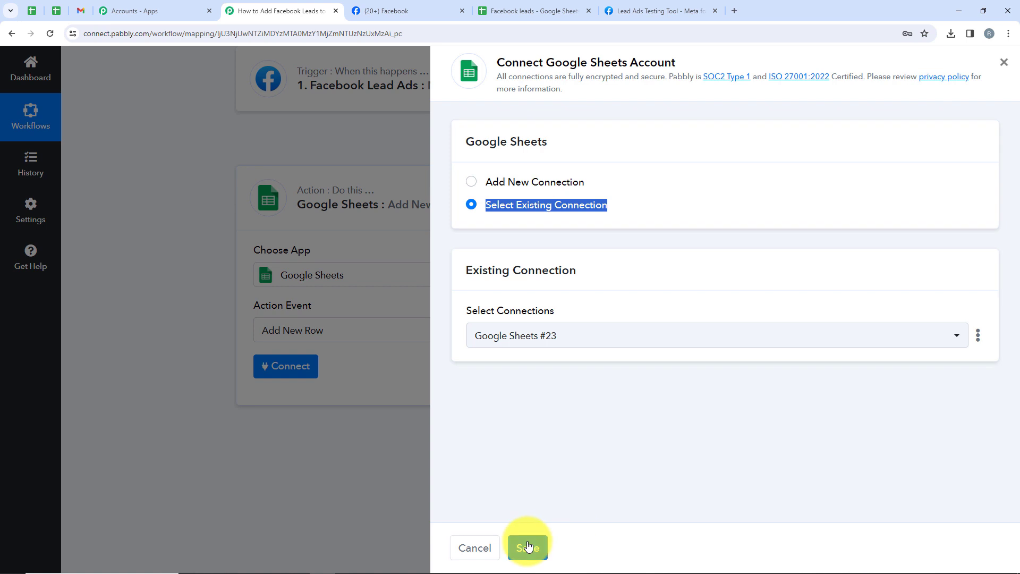
pyautogui.click(471, 182)
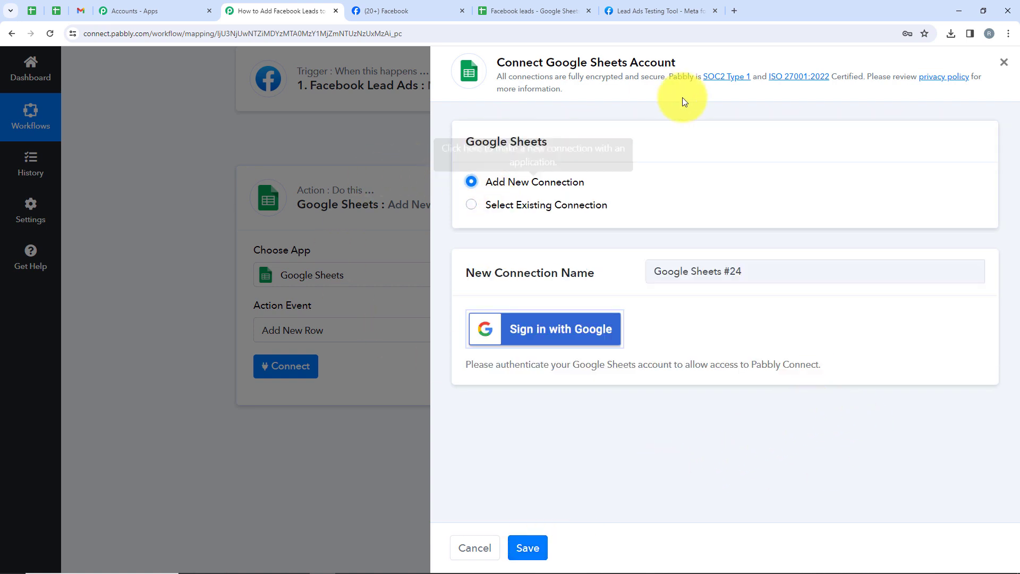
pyautogui.click(548, 327)
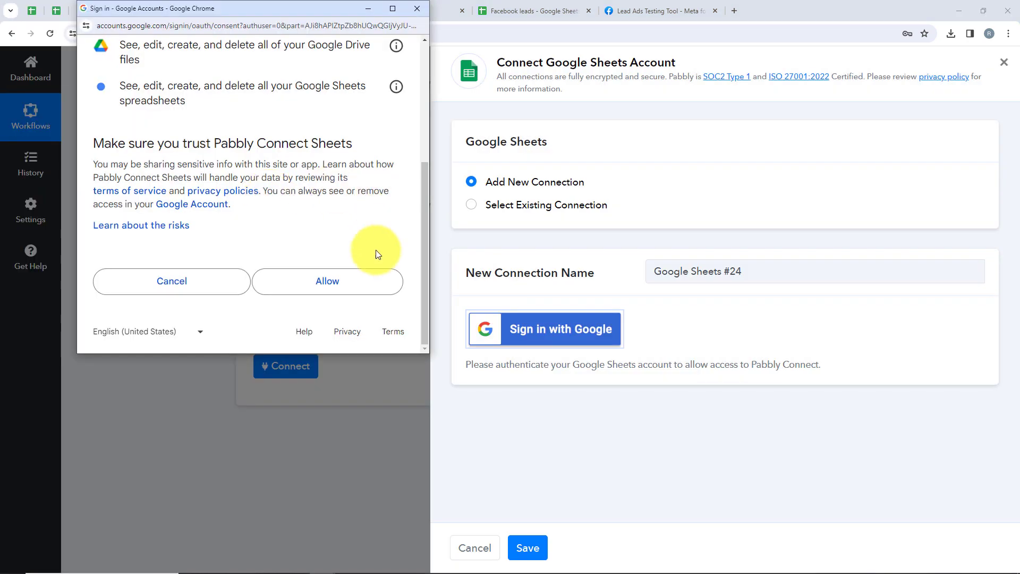
pyautogui.click(330, 287)
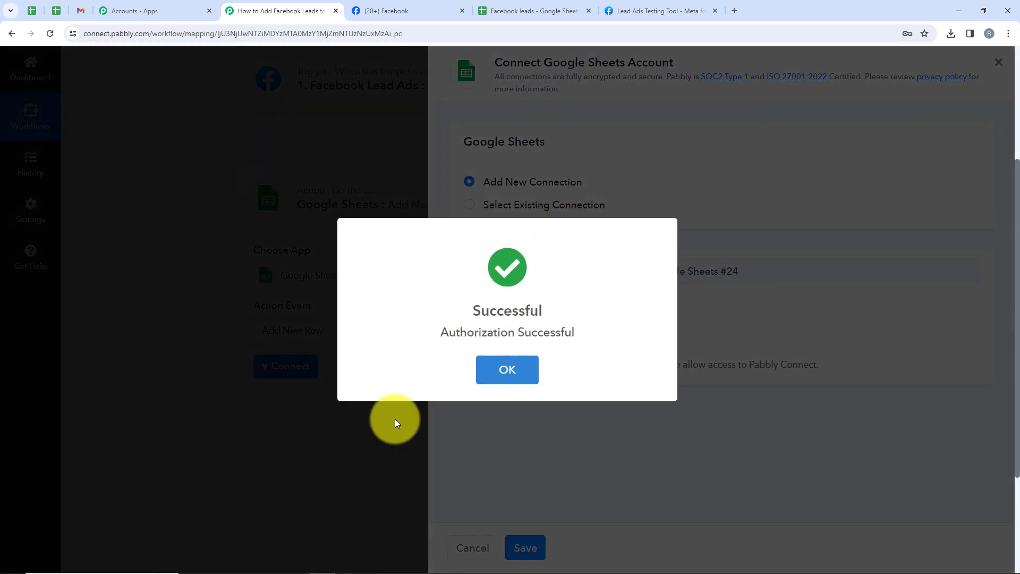
pyautogui.click(507, 369)
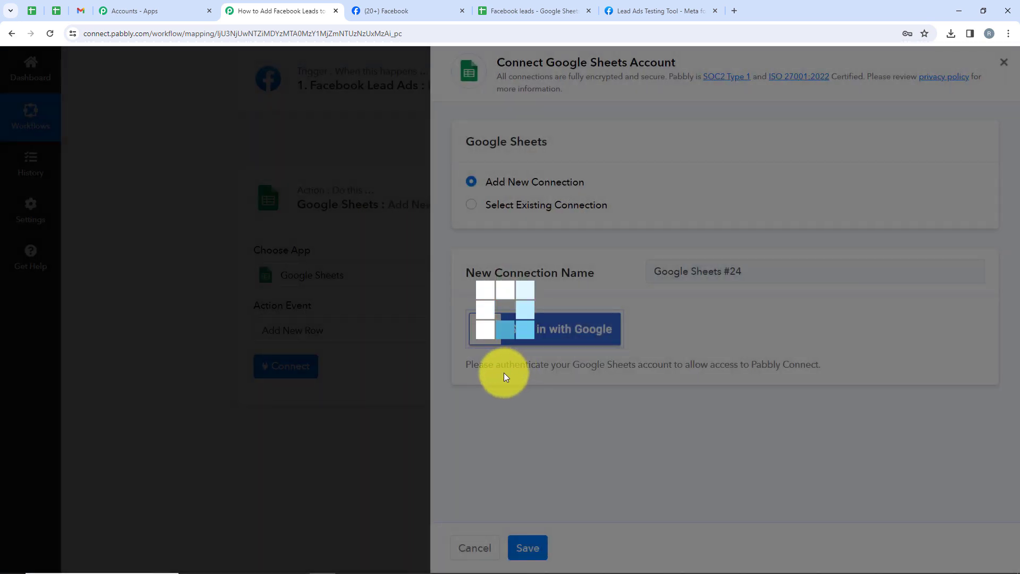
# Step: Review the spreadsheet and sheet settings and look at the Facebook leads spreadsheet
pyautogui.scroll(-3, 439, 382)
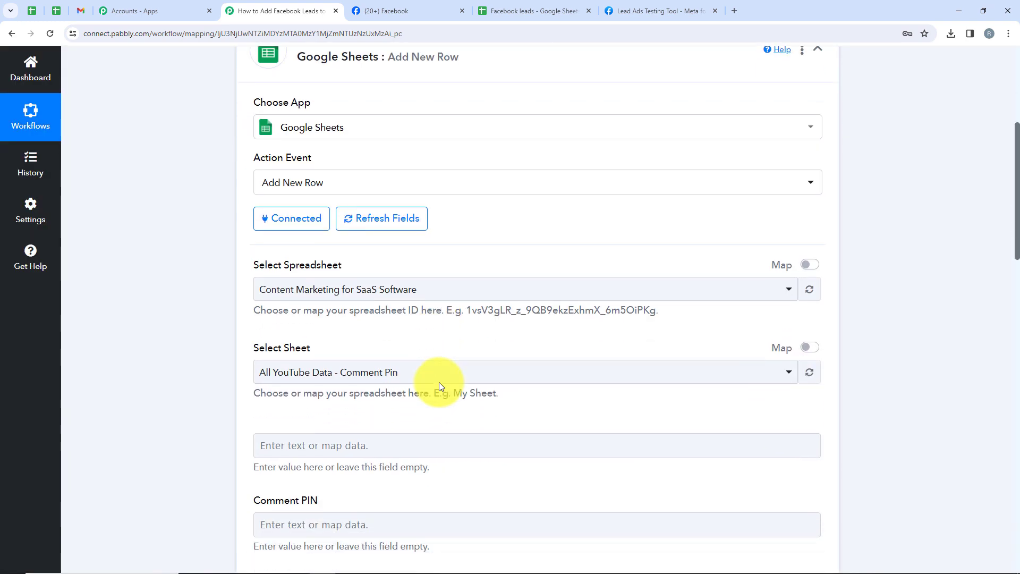
pyautogui.scroll(-2, 439, 382)
pyautogui.moveTo(258, 152); pyautogui.dragTo(254, 150)
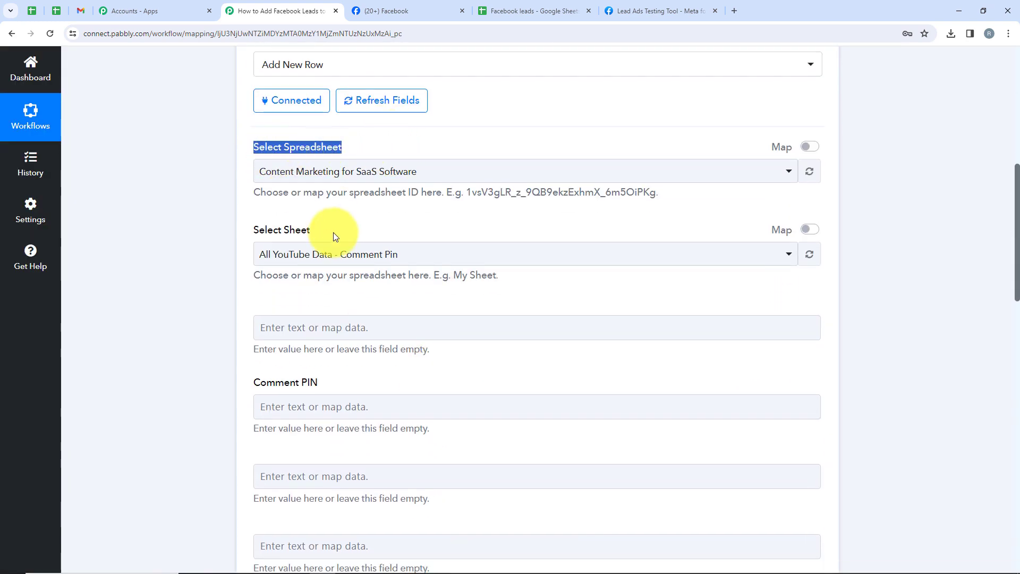
pyautogui.moveTo(312, 231); pyautogui.dragTo(254, 234)
pyautogui.click(495, 7)
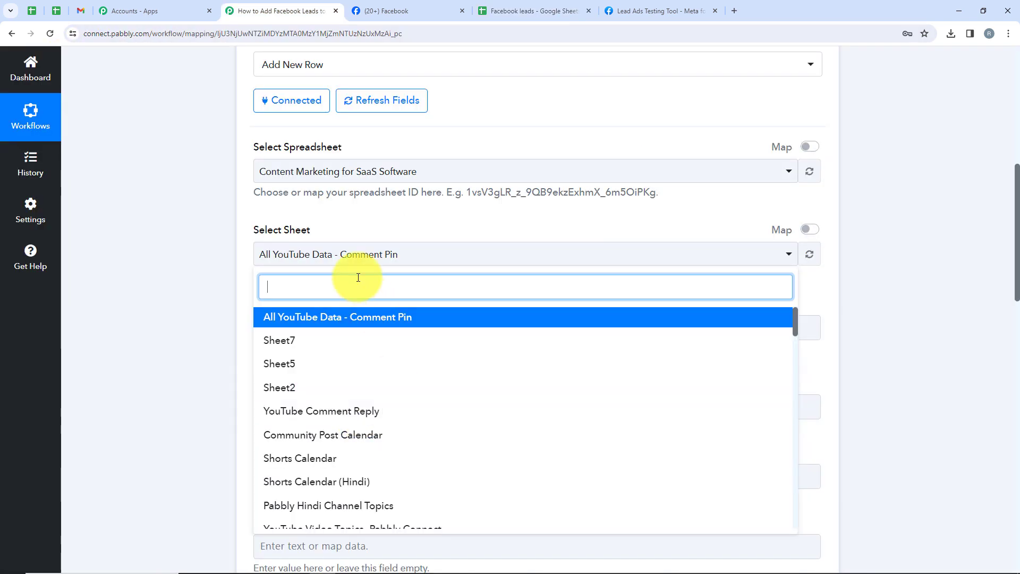
pyautogui.click(201, 258)
# Step: Choose the Facebook leads spreadsheet and its Organic Farming sheet
pyautogui.click(302, 178)
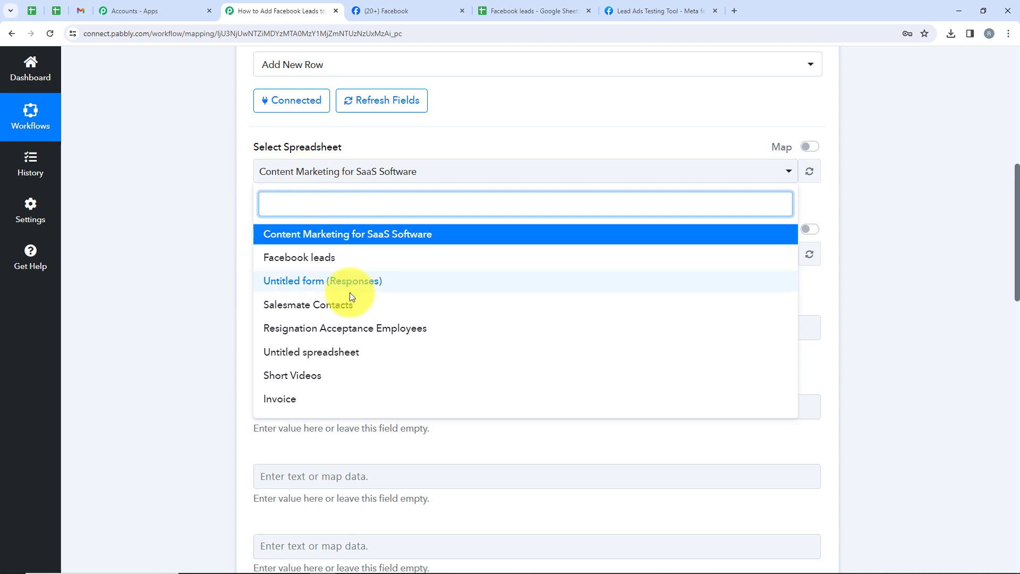
pyautogui.click(330, 260)
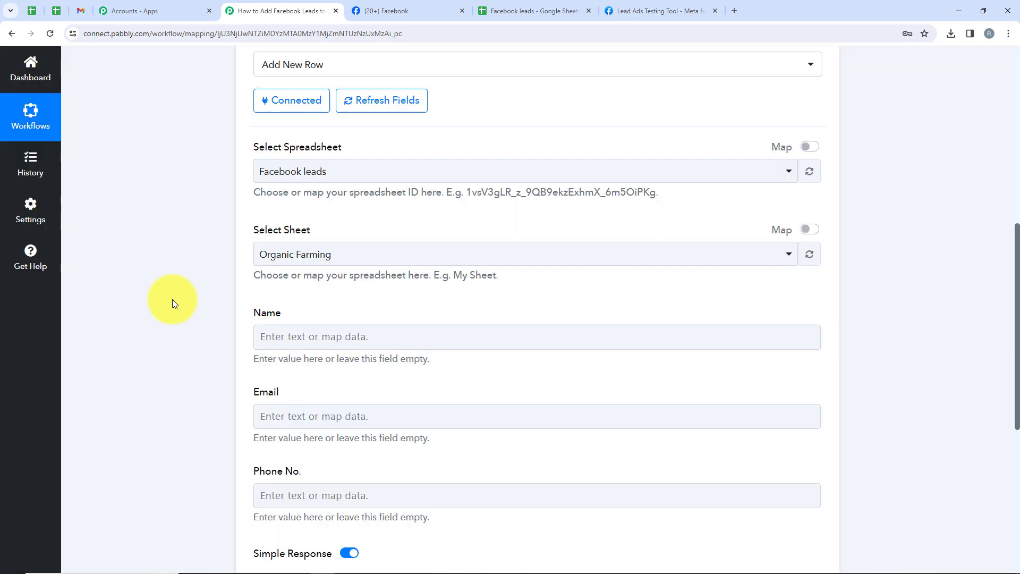
pyautogui.click(275, 254)
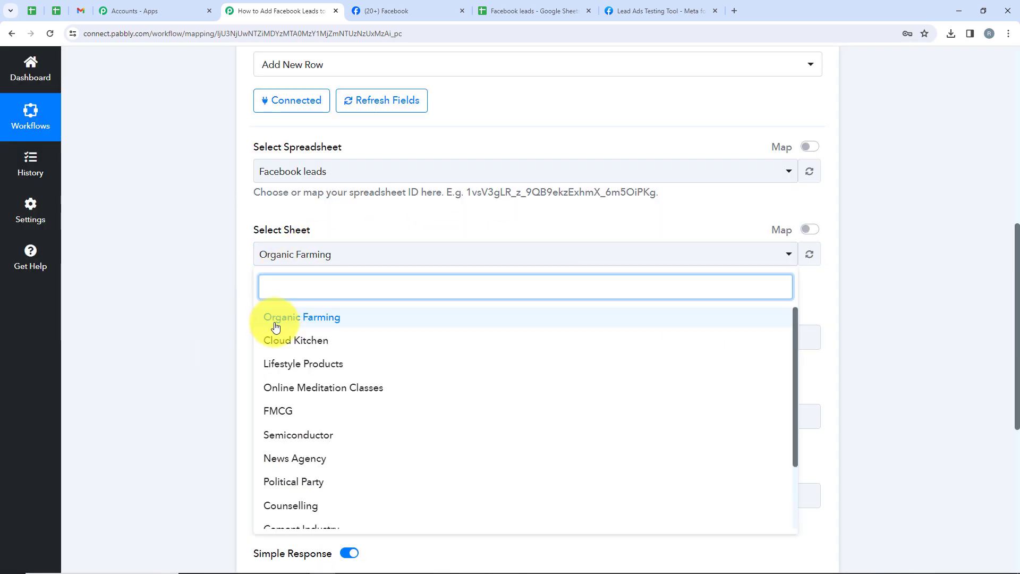
pyautogui.click(275, 320)
# Step: Review the Name, Email and Phone No. fields and bring up step data for Name
pyautogui.scroll(-2, 165, 345)
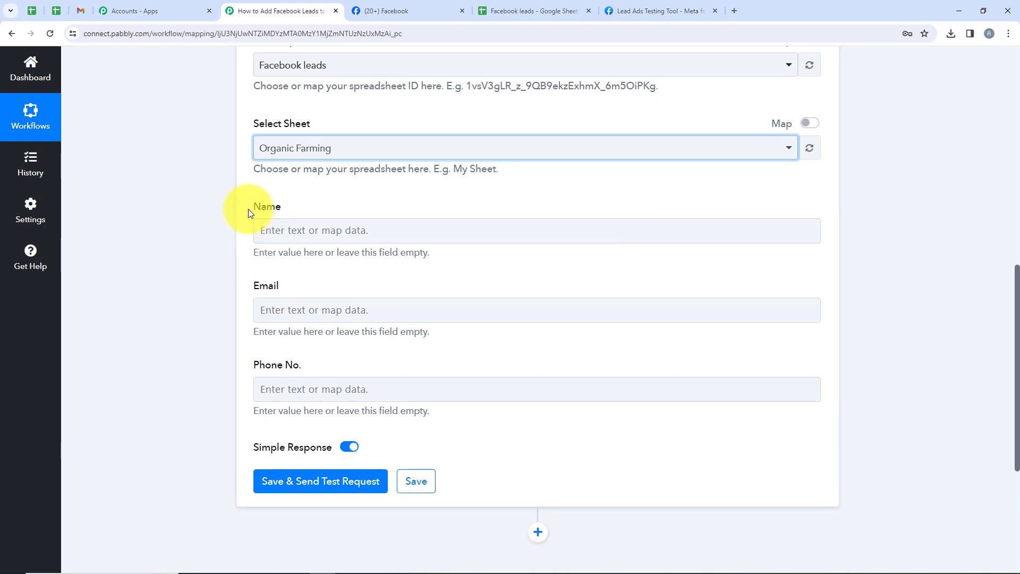
pyautogui.moveTo(247, 209); pyautogui.dragTo(298, 220)
pyautogui.moveTo(296, 272); pyautogui.dragTo(212, 284)
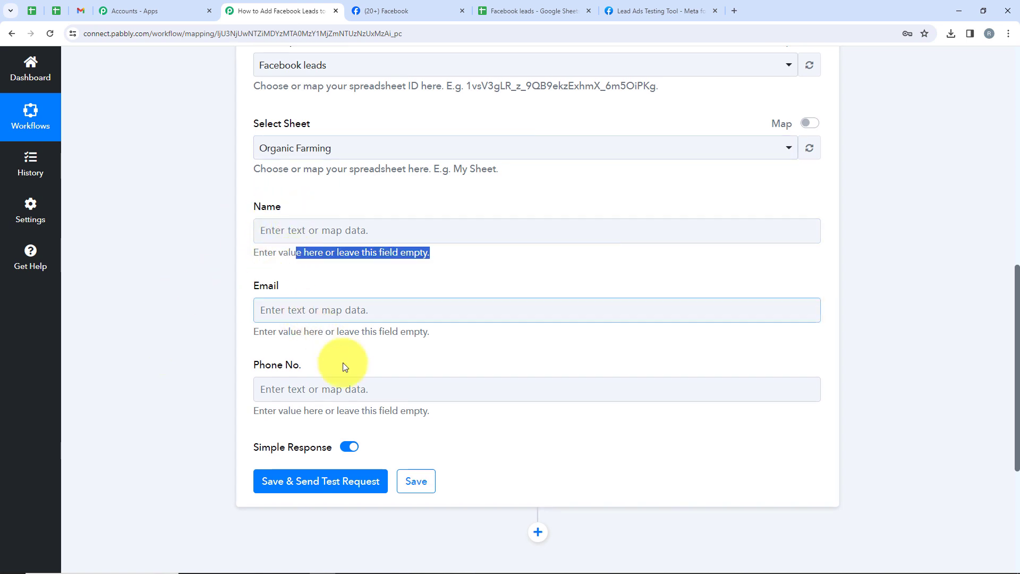
pyautogui.moveTo(340, 366); pyautogui.dragTo(212, 369)
pyautogui.click(219, 227)
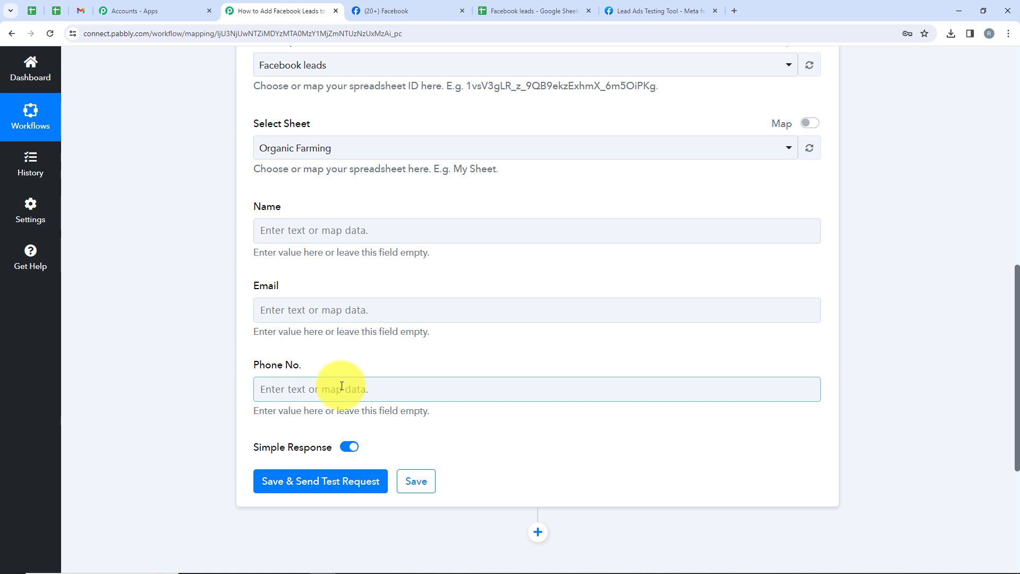
pyautogui.click(326, 234)
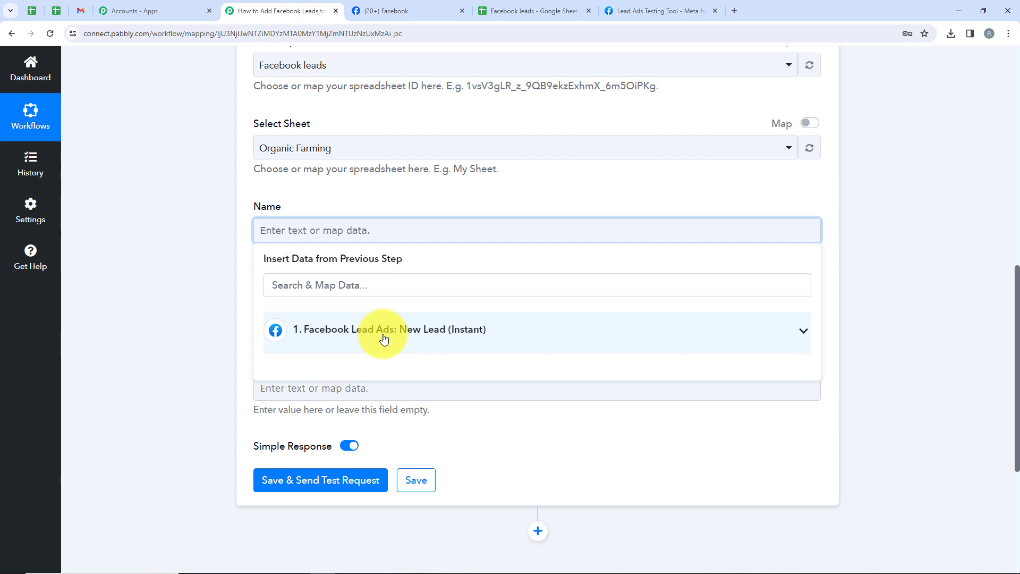
# Step: Map the Facebook lead's Full Name into the Name field
pyautogui.click(800, 332)
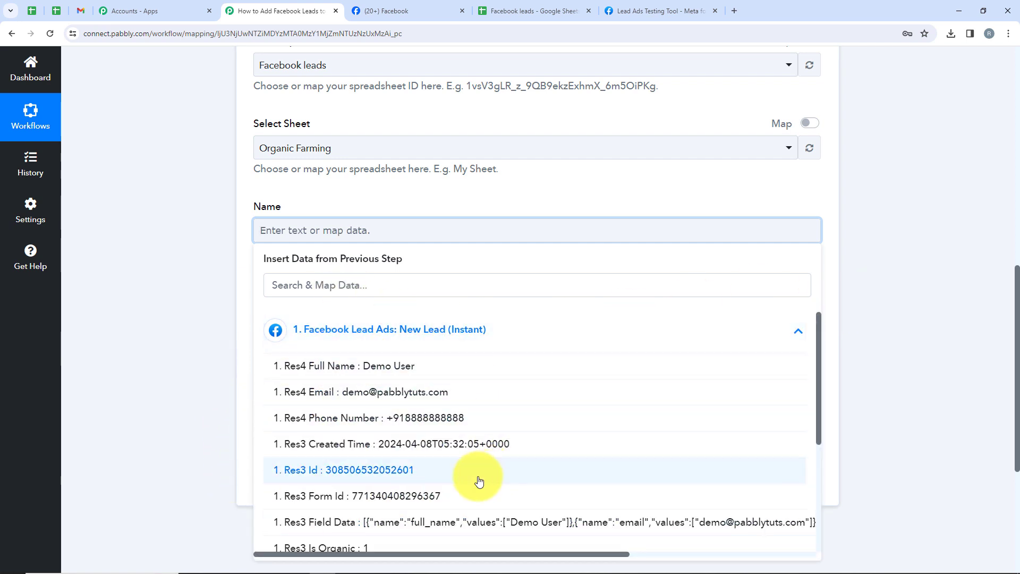
pyautogui.click(309, 285)
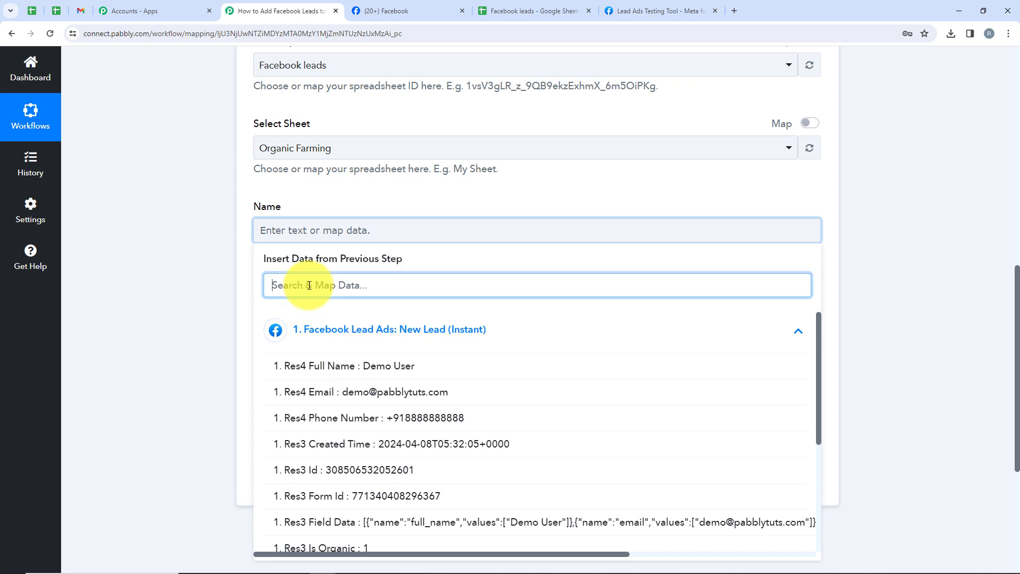
pyautogui.write('Nam')
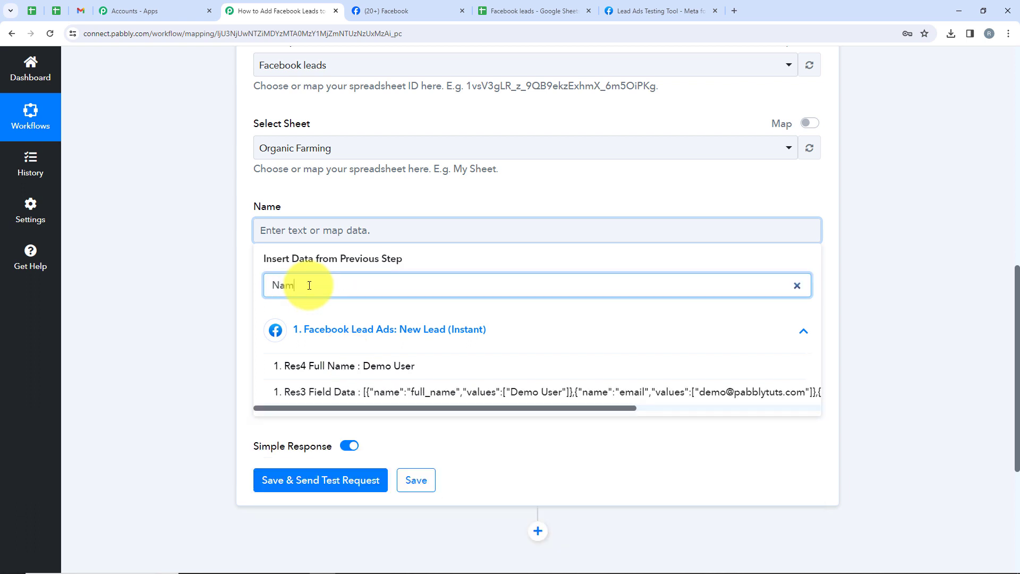
pyautogui.click(378, 368)
pyautogui.click(164, 317)
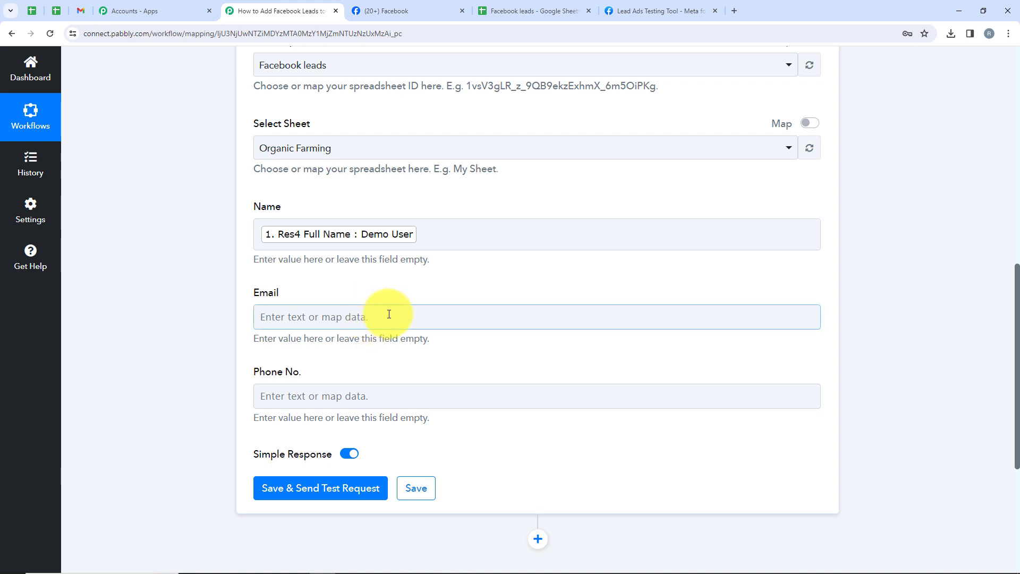
# Step: Map the Facebook lead's Email into the Email field
pyautogui.click(358, 311)
pyautogui.click(354, 368)
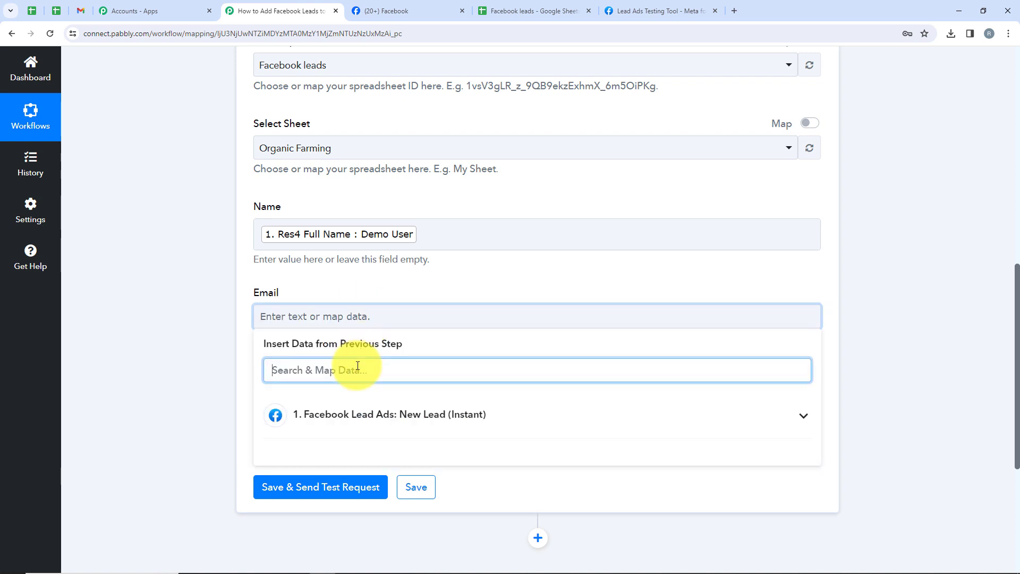
pyautogui.write('Ems')
pyautogui.press('BackSpace')
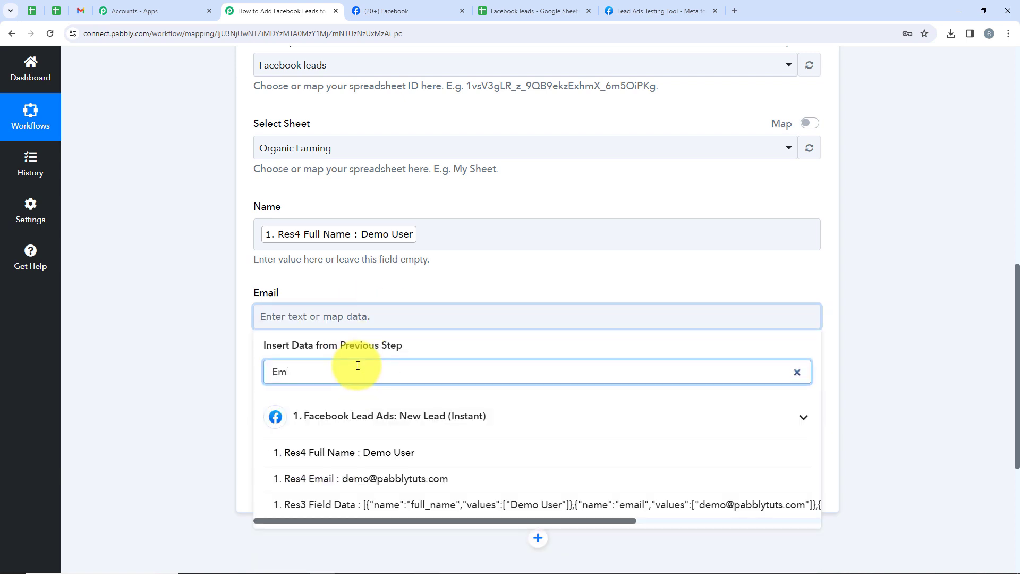
pyautogui.write('ail')
pyautogui.click(372, 452)
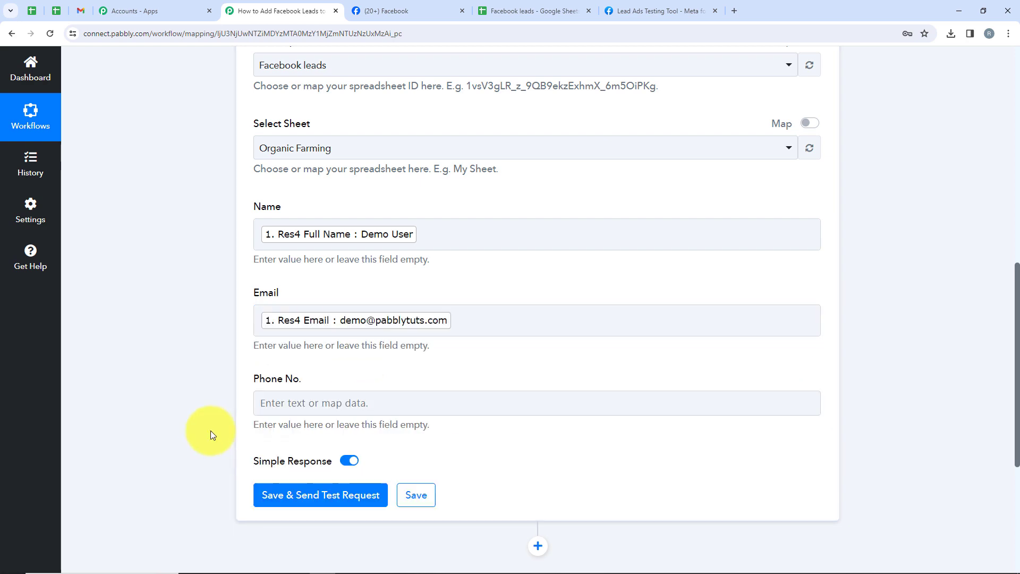
# Step: Map the Facebook lead's Phone Number into the Phone No. field
pyautogui.click(313, 404)
pyautogui.scroll(-3, 321, 413)
pyautogui.click(329, 341)
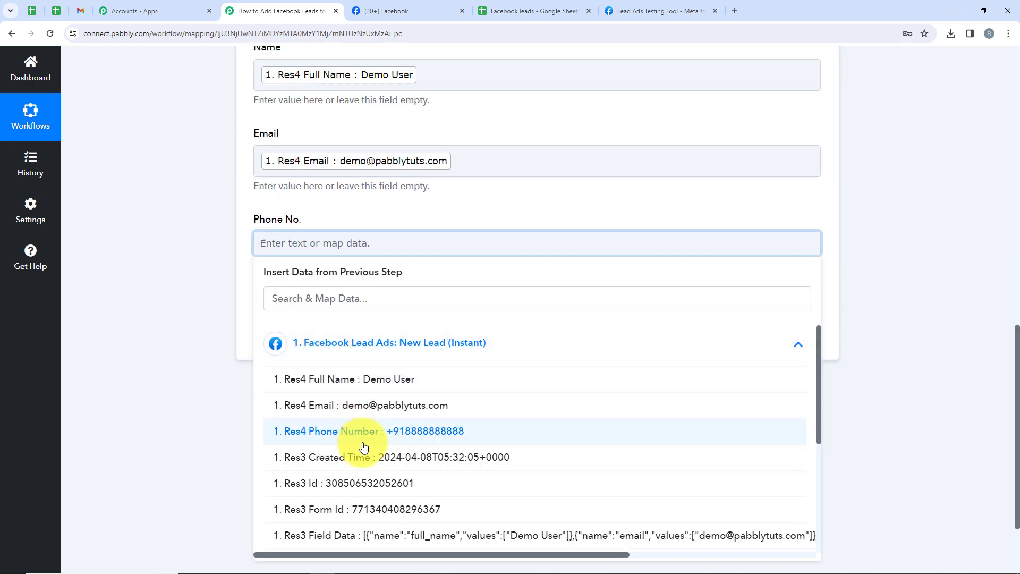
pyautogui.click(332, 302)
pyautogui.write('P')
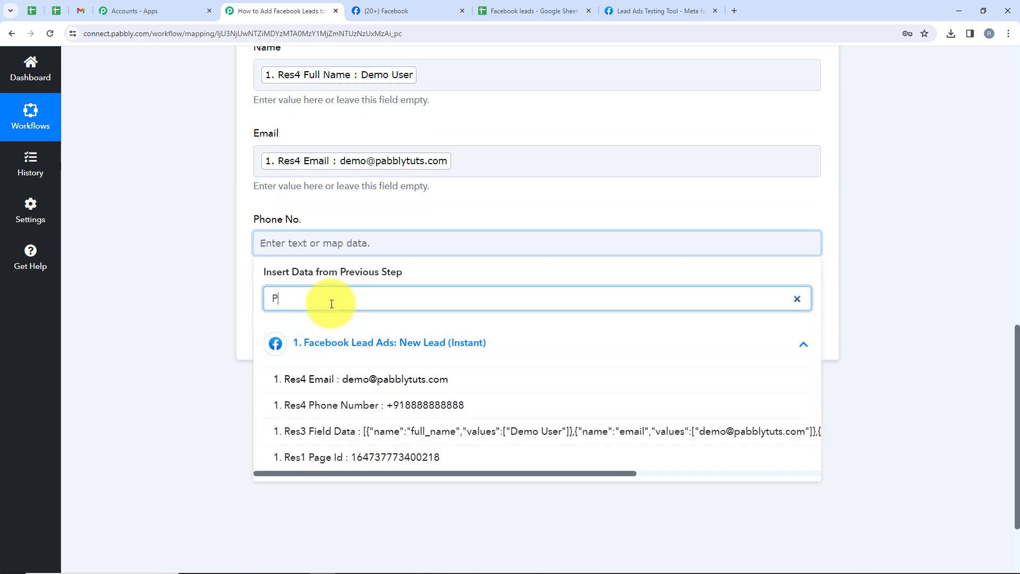
pyautogui.write('hone')
pyautogui.click(367, 379)
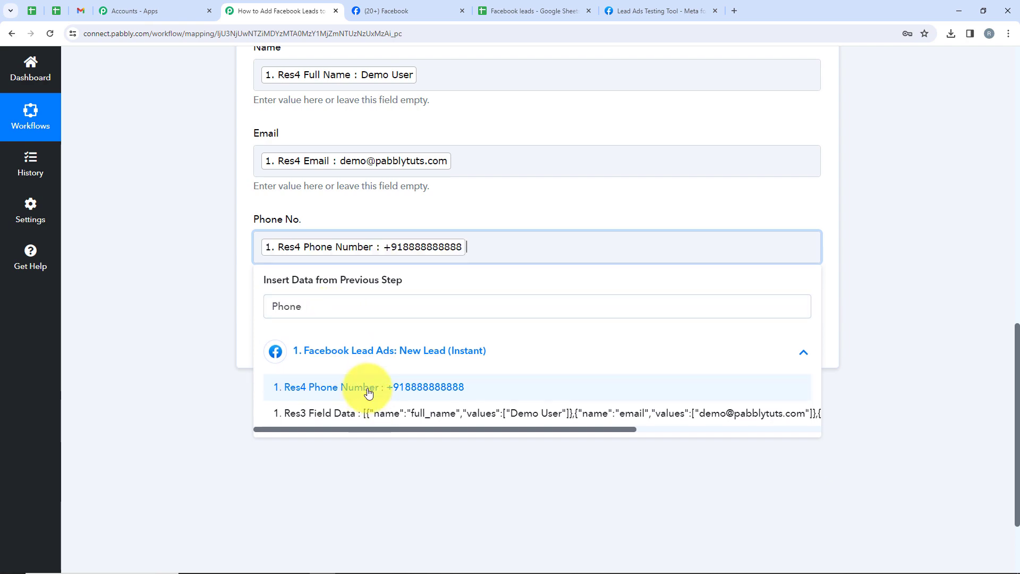
pyautogui.click(213, 422)
pyautogui.scroll(5, 239, 428)
pyautogui.scroll(-2, 234, 432)
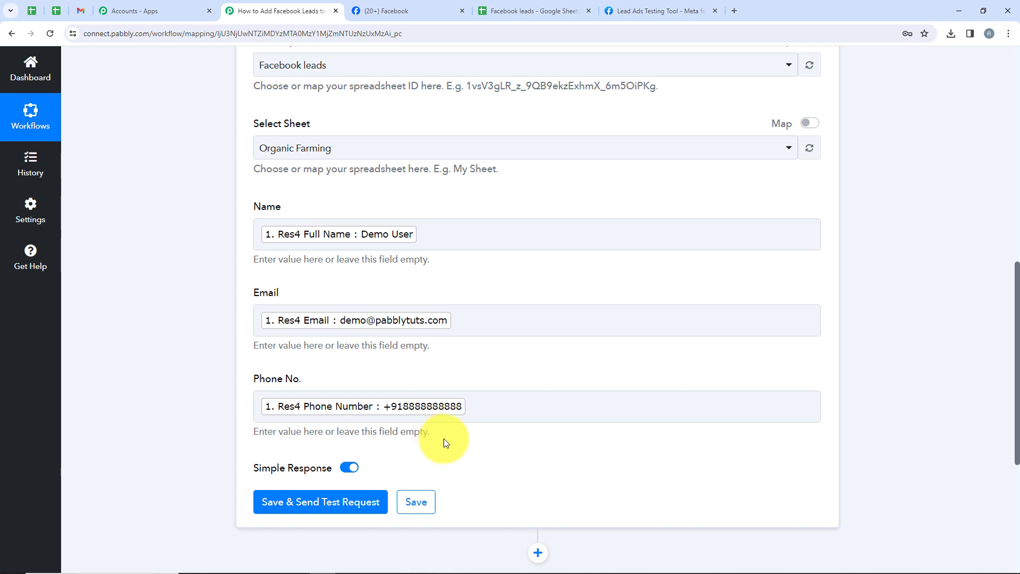
pyautogui.click(503, 421)
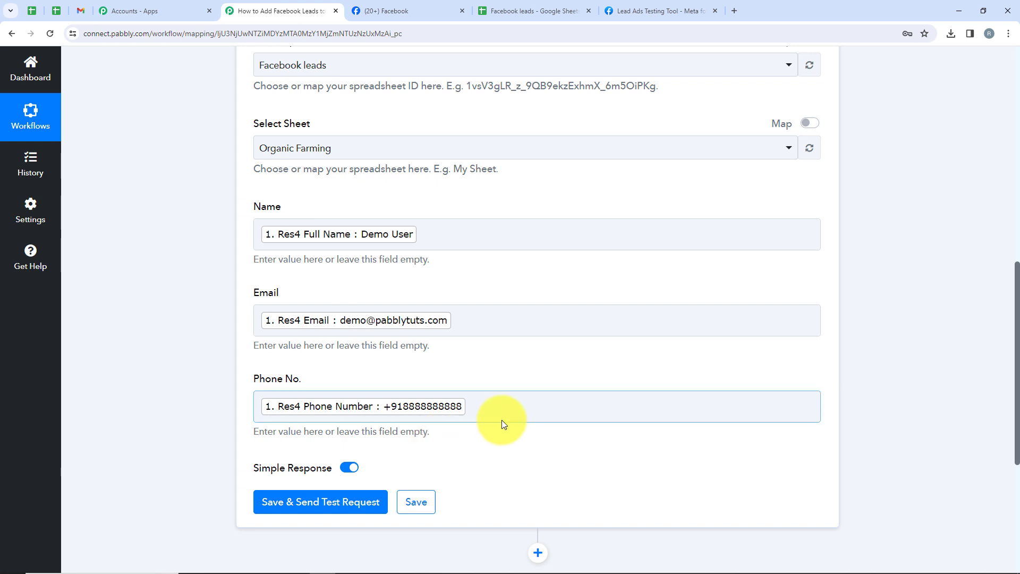
pyautogui.scroll(-2, 174, 384)
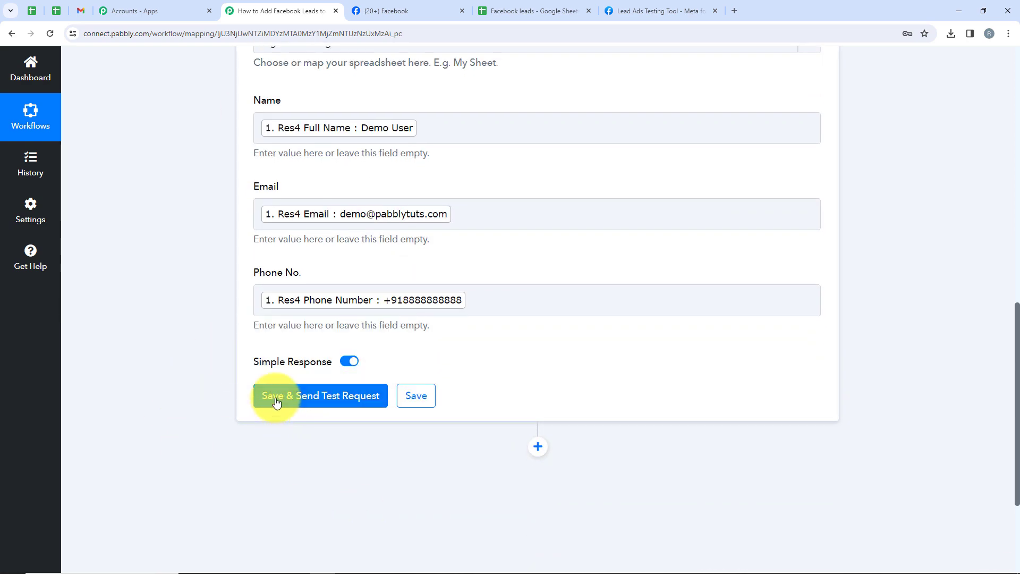
# Step: Save the Google Sheets step, send a test row, and review the Response Received
pyautogui.click(335, 401)
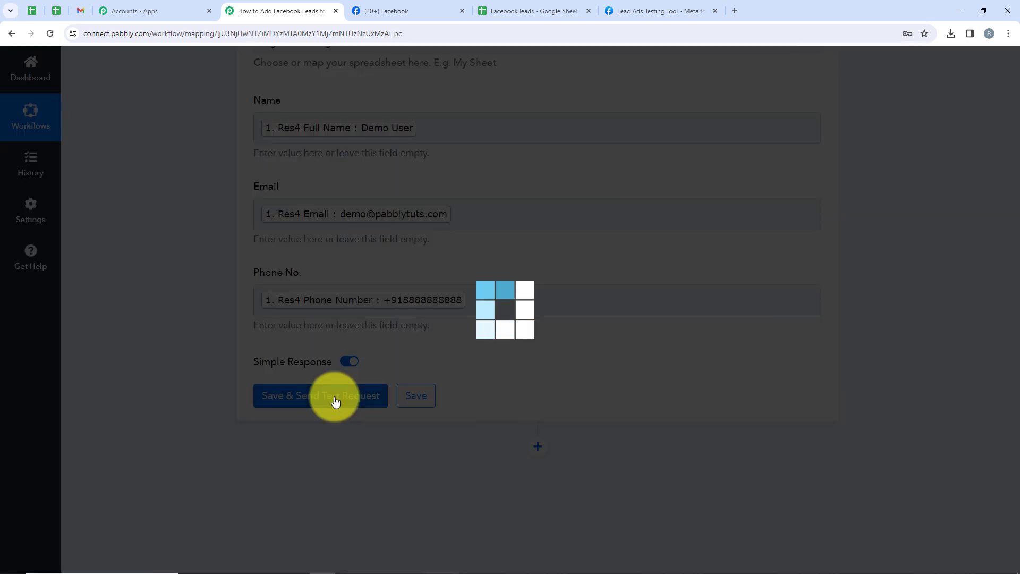
pyautogui.scroll(-4, 410, 364)
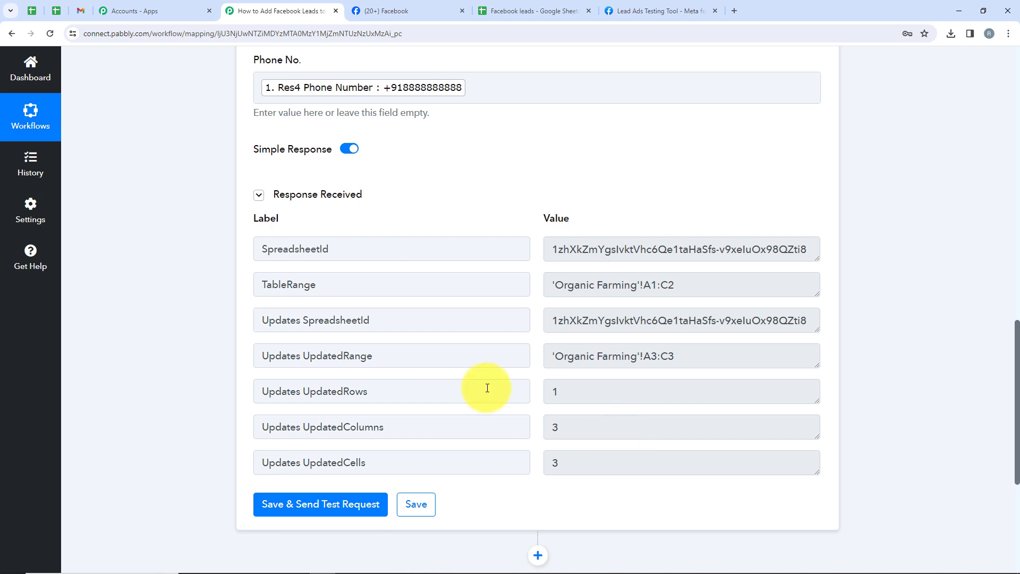
pyautogui.click(523, 11)
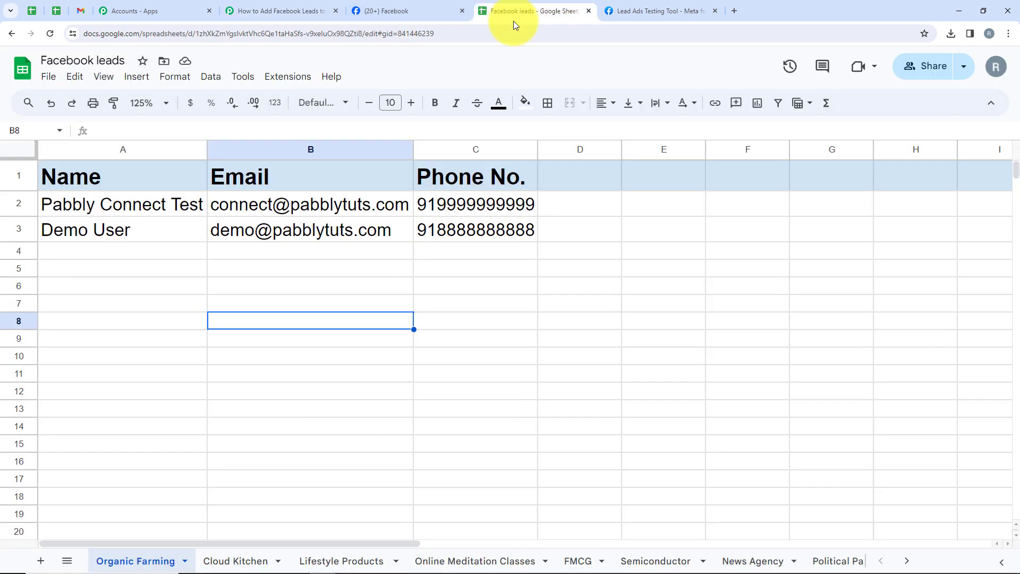
# Step: Check the Demo User lead in row 3, then go back to the Lead Ads Testing Tool
pyautogui.click(31, 225)
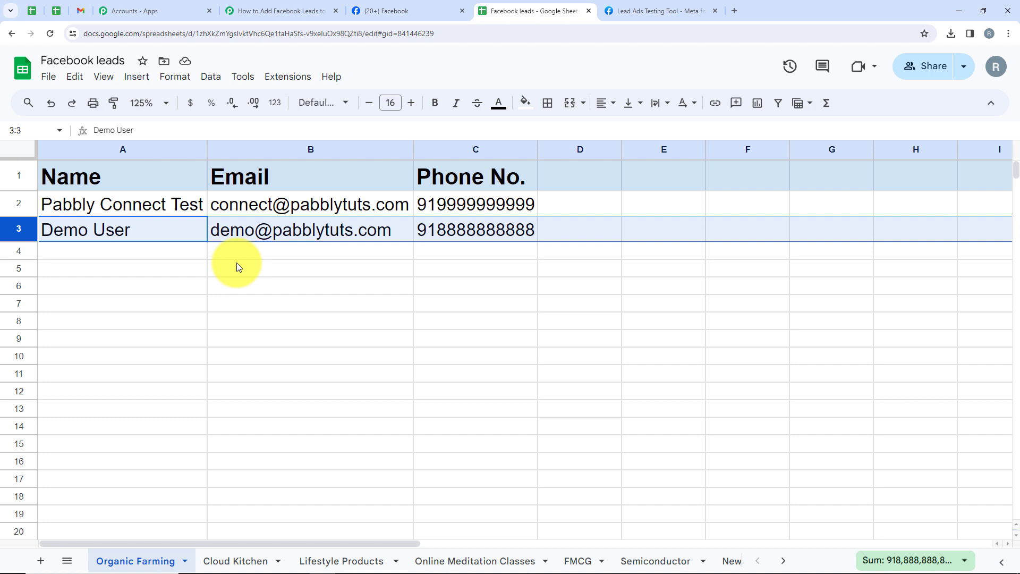
pyautogui.click(626, 10)
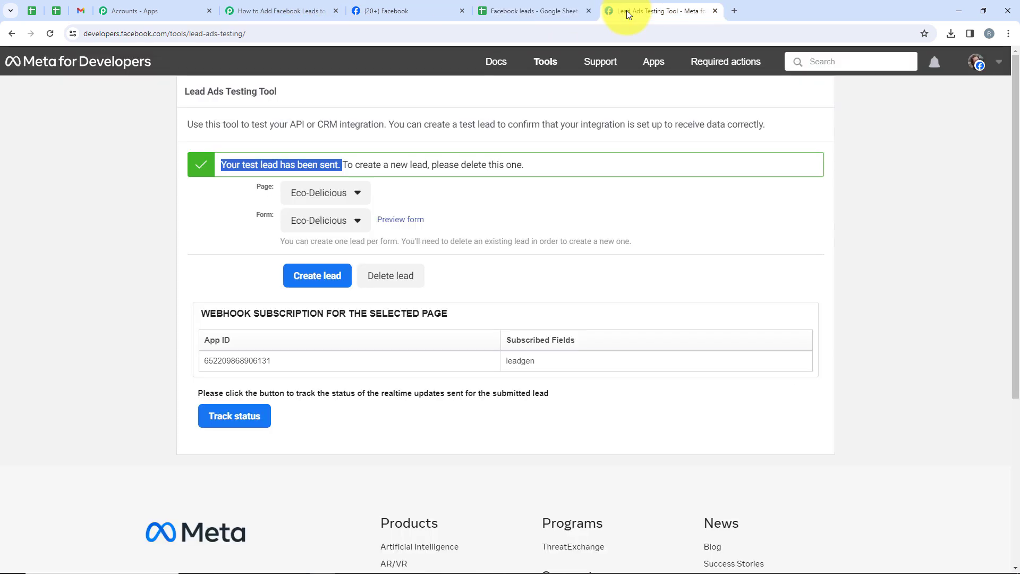
# Step: Delete the old test lead, reload, and preview the Eco-Delicious page's Eco-Delicious form
pyautogui.click(383, 286)
pyautogui.click(50, 34)
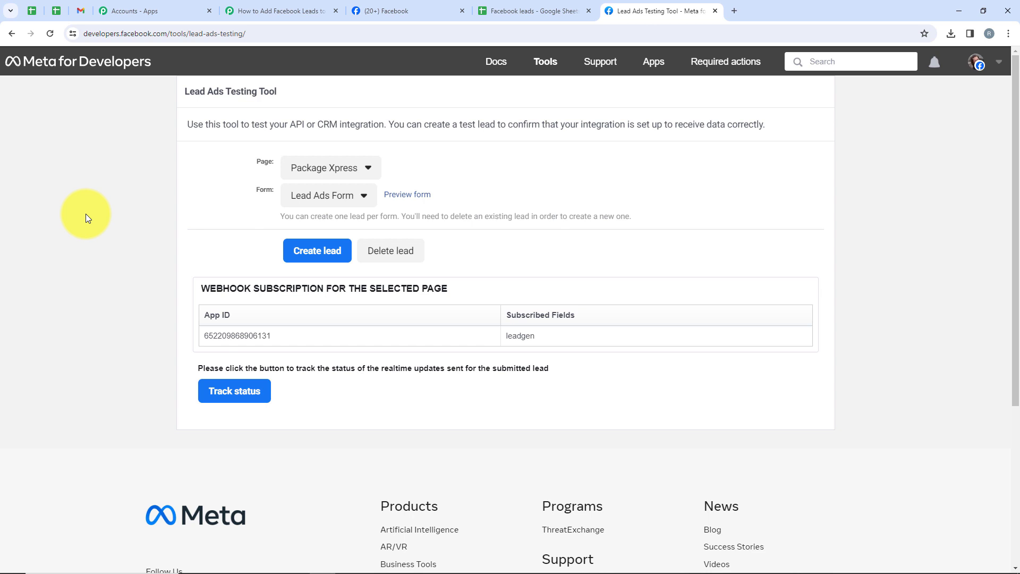
pyautogui.click(348, 167)
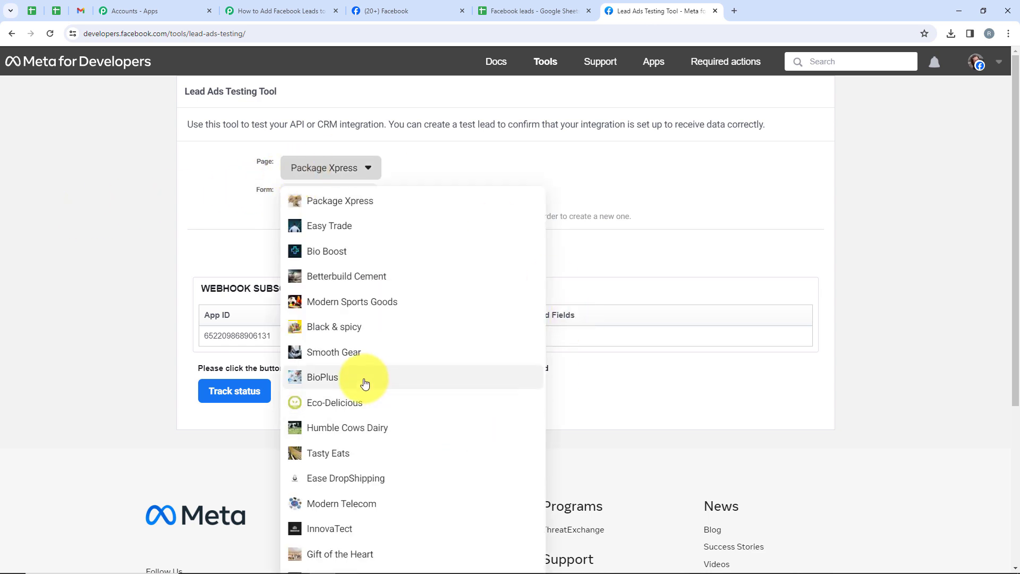
pyautogui.click(342, 409)
pyautogui.click(301, 199)
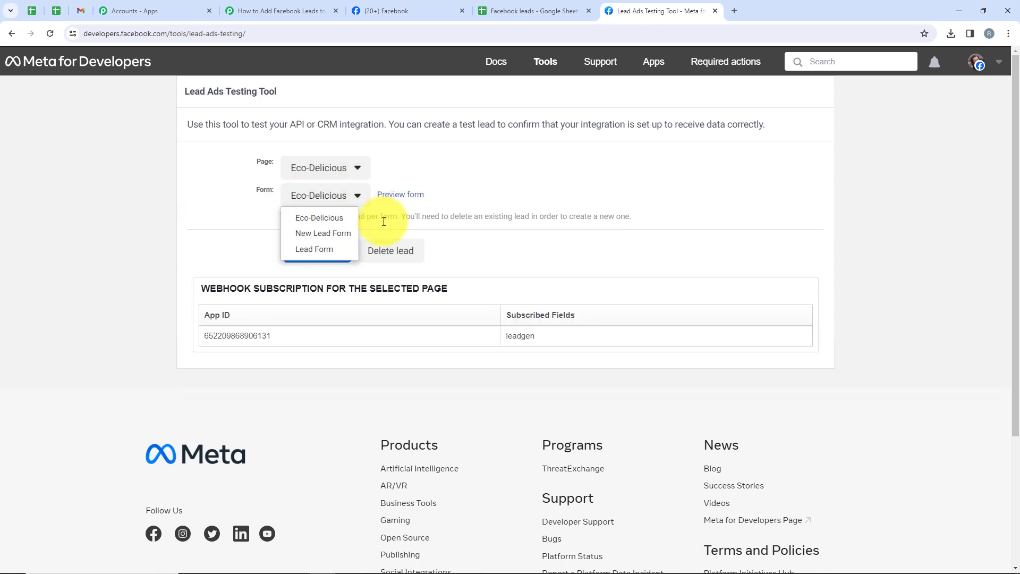
pyautogui.click(327, 223)
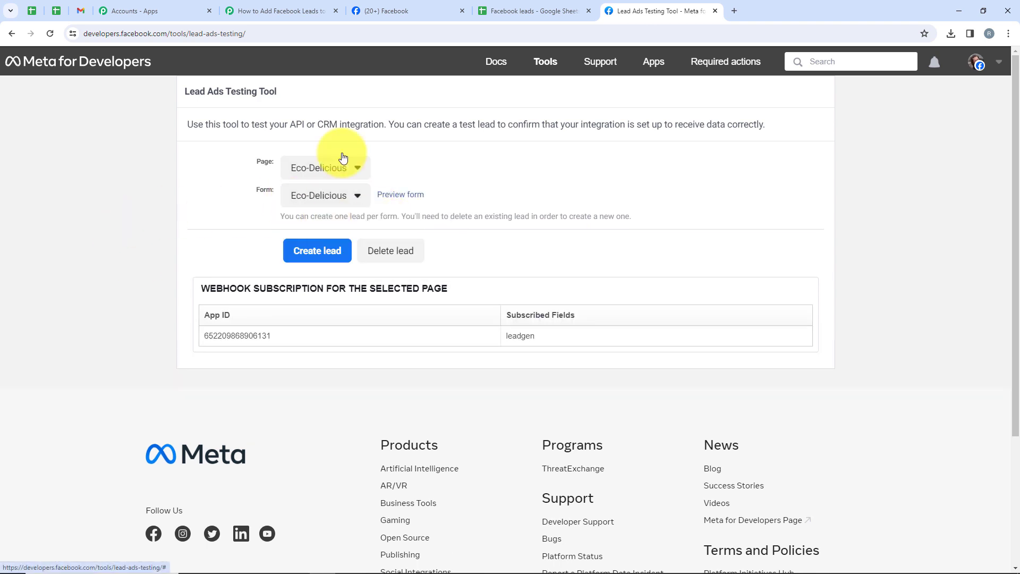
pyautogui.click(407, 195)
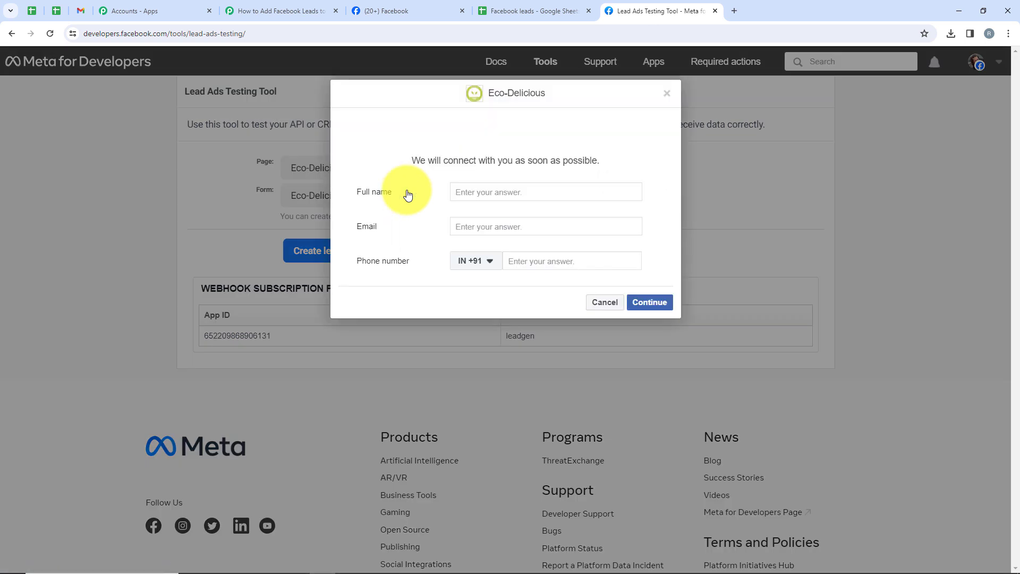
# Step: Fill in the test lead's full name, email and phone number in the form preview
pyautogui.click(496, 192)
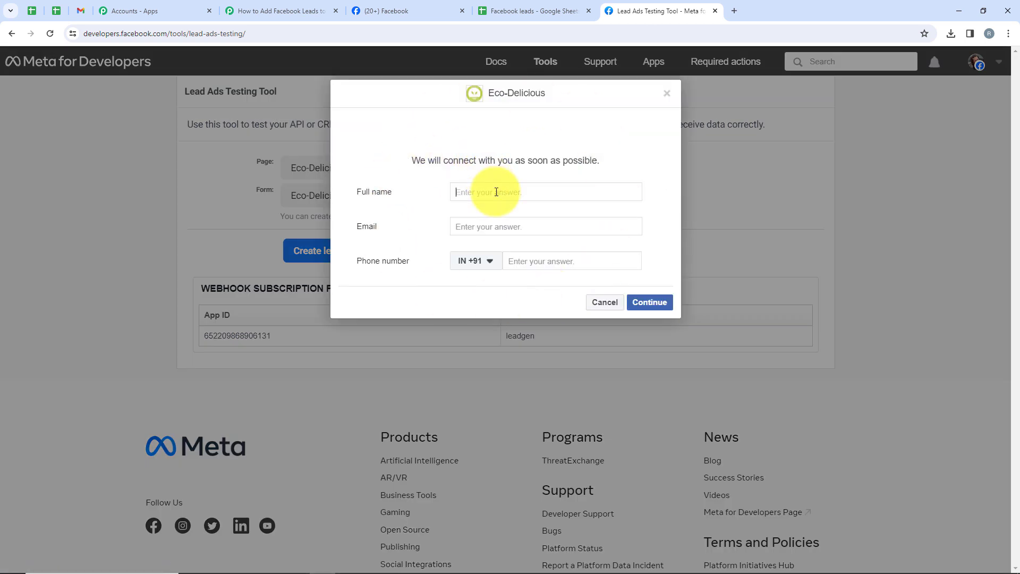
pyautogui.write('test User')
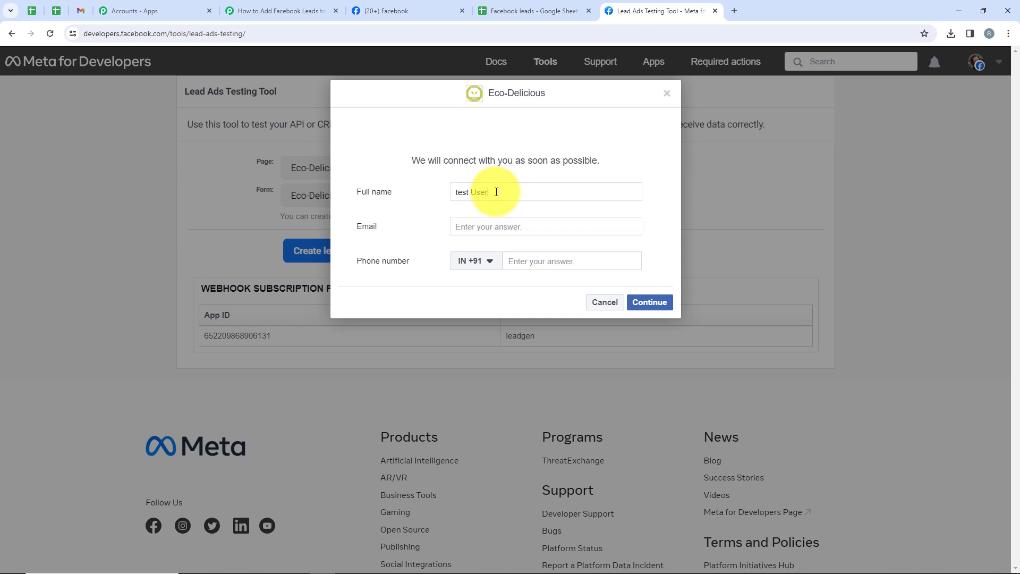
pyautogui.click(505, 224)
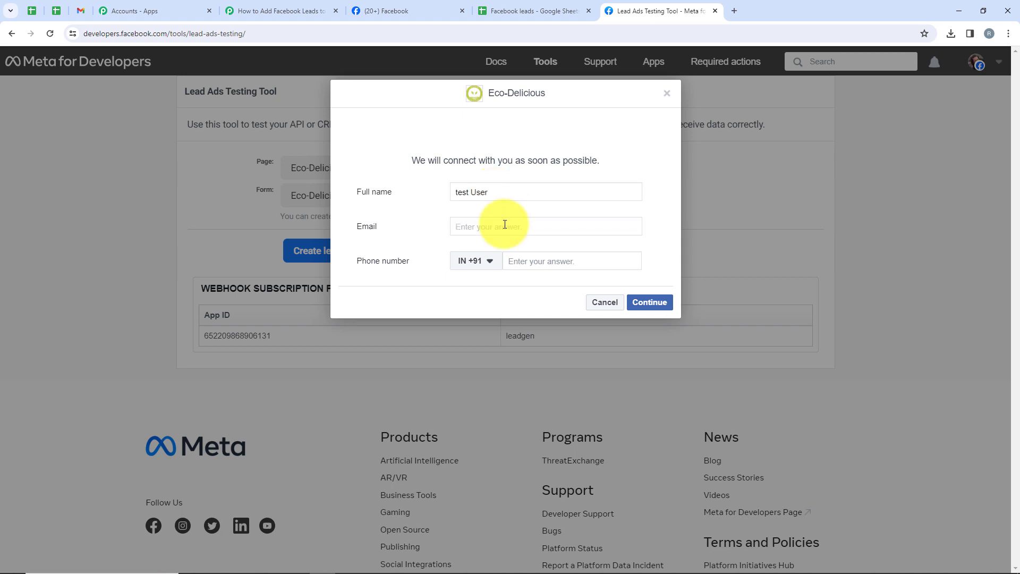
pyautogui.click(529, 263)
pyautogui.write('7')
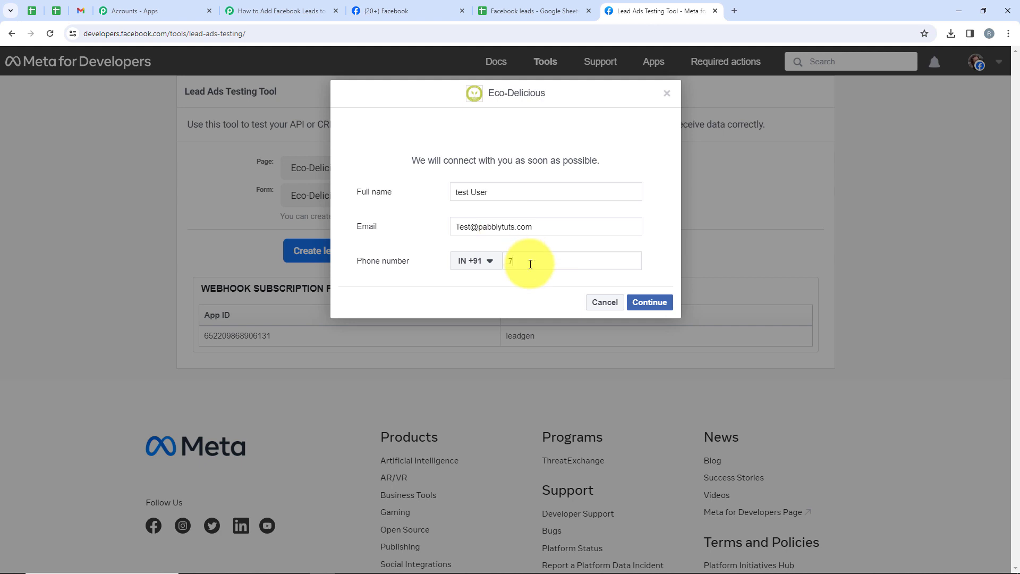
pyautogui.write('777777777')
# Step: Submit the test lead and highlight the 'Your test lead has been sent' banner
pyautogui.click(649, 302)
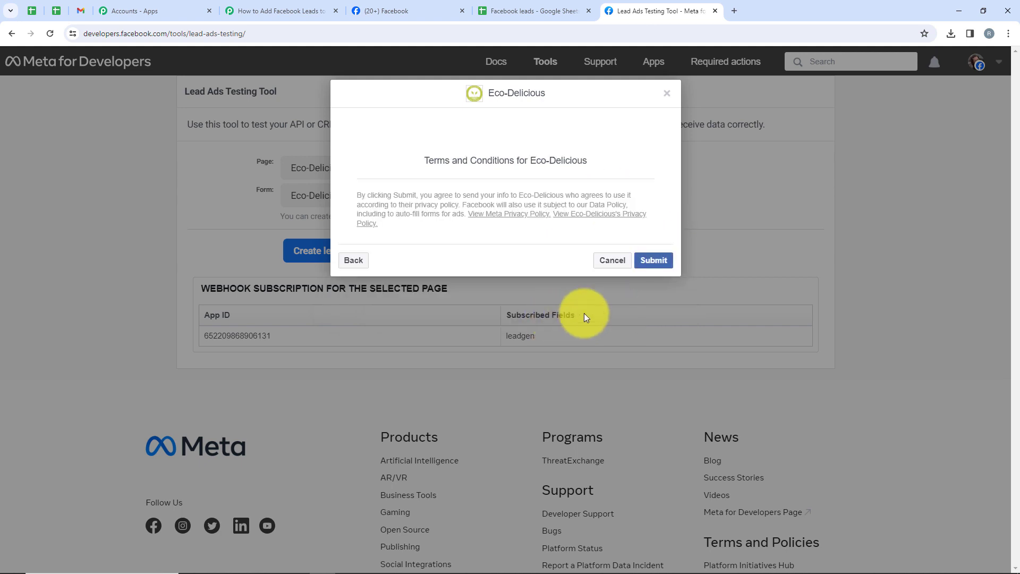
pyautogui.click(660, 269)
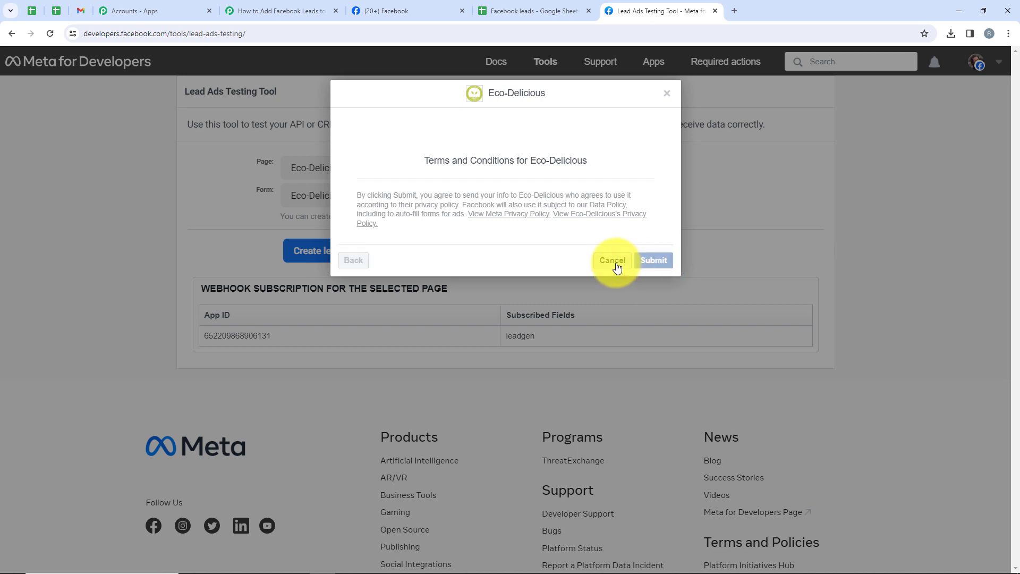
pyautogui.click(594, 246)
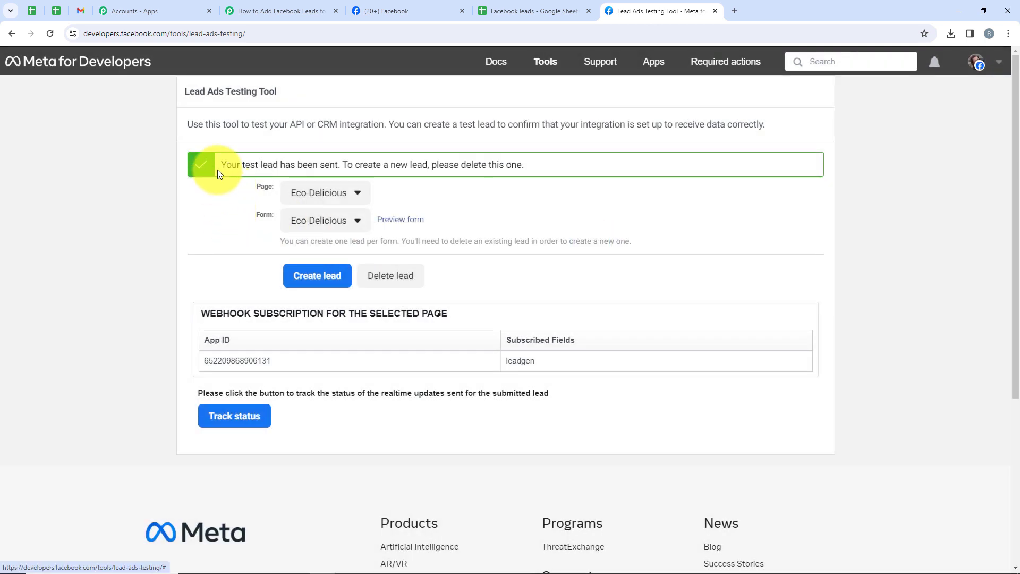
pyautogui.moveTo(217, 169); pyautogui.dragTo(338, 170)
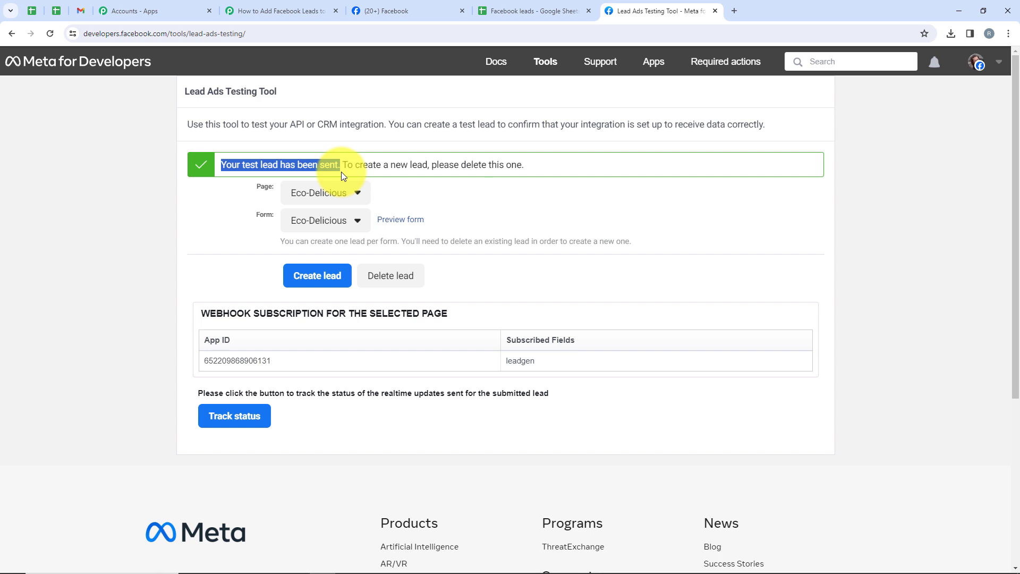
pyautogui.click(533, 11)
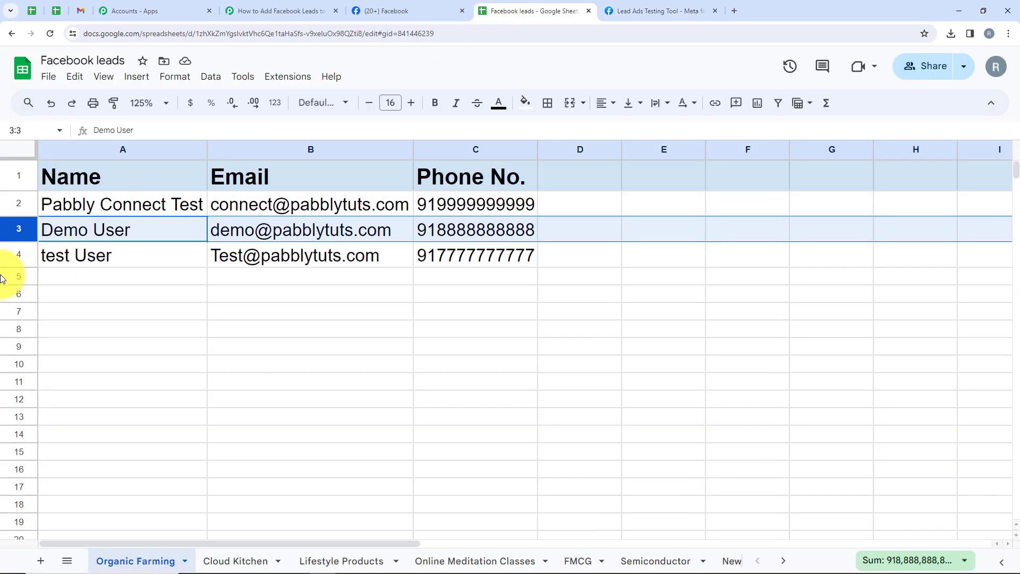
# Step: Check the test User lead in row 4, then go back to the Pabbly workflow
pyautogui.click(16, 257)
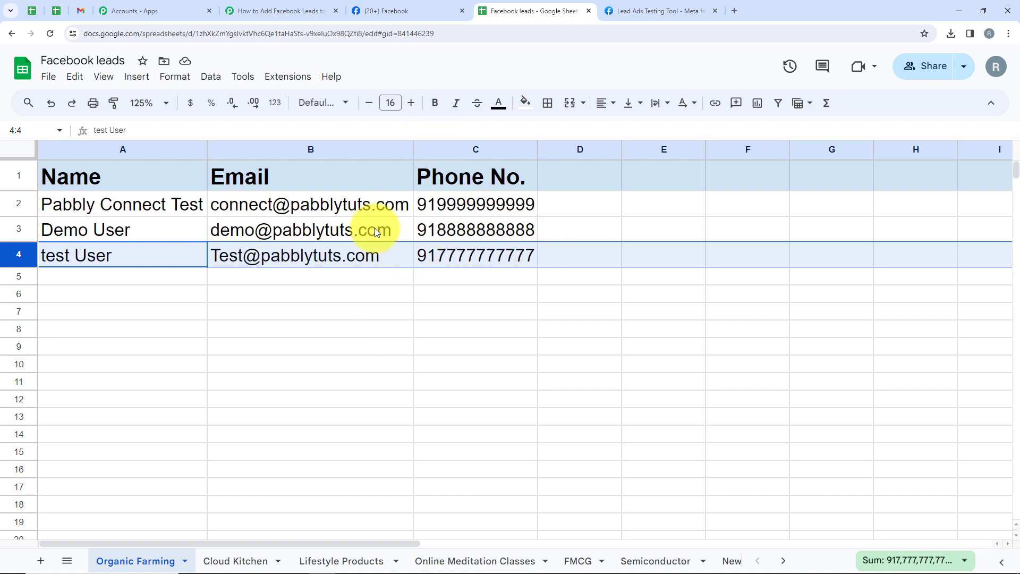
pyautogui.click(287, 11)
pyautogui.scroll(4, 404, 348)
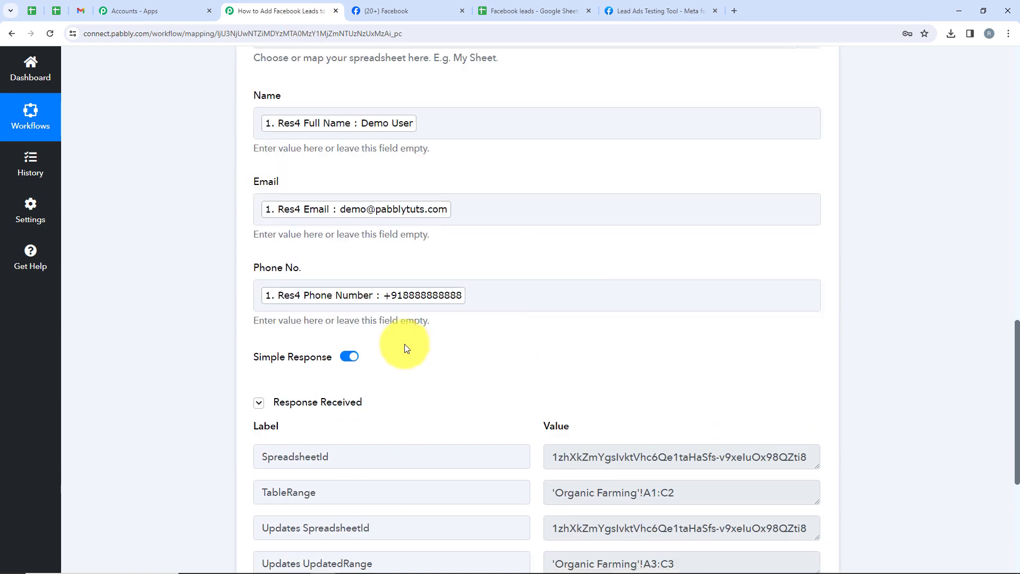
# Step: Expand the Facebook Lead Ads trigger and review the captured Demo User lead data
pyautogui.scroll(10, 422, 340)
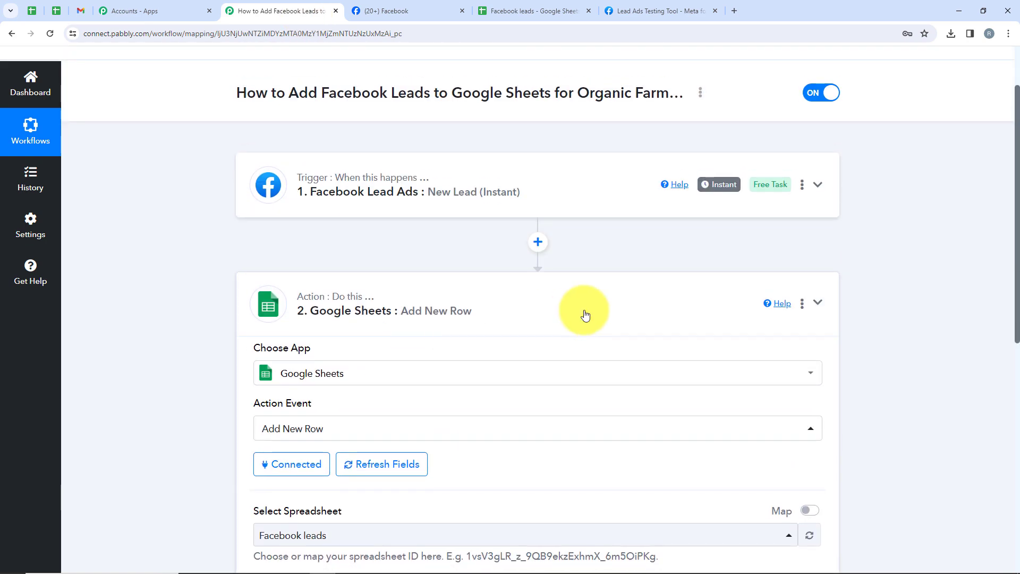
pyautogui.click(584, 314)
pyautogui.click(584, 314)
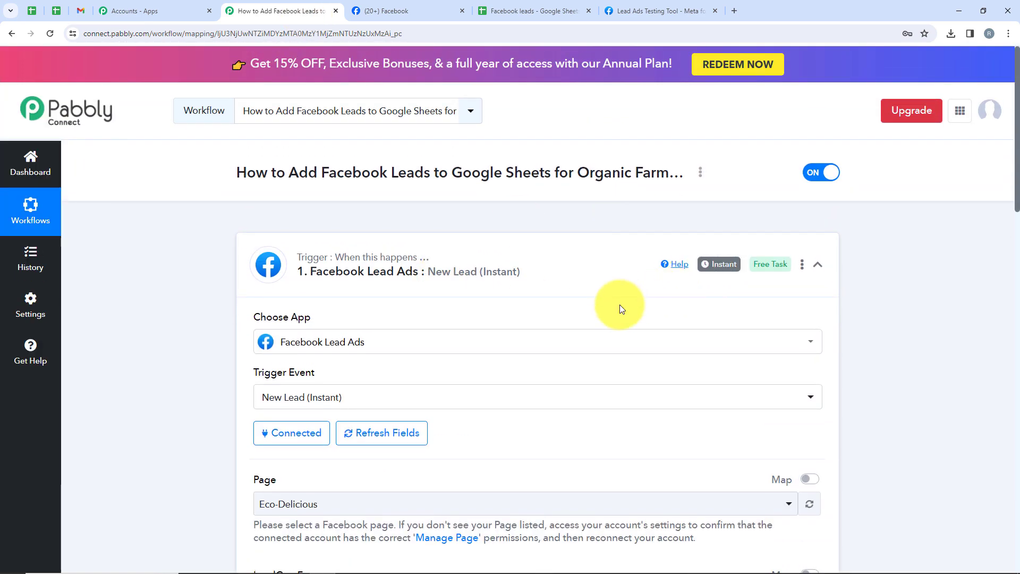
pyautogui.scroll(-2, 619, 304)
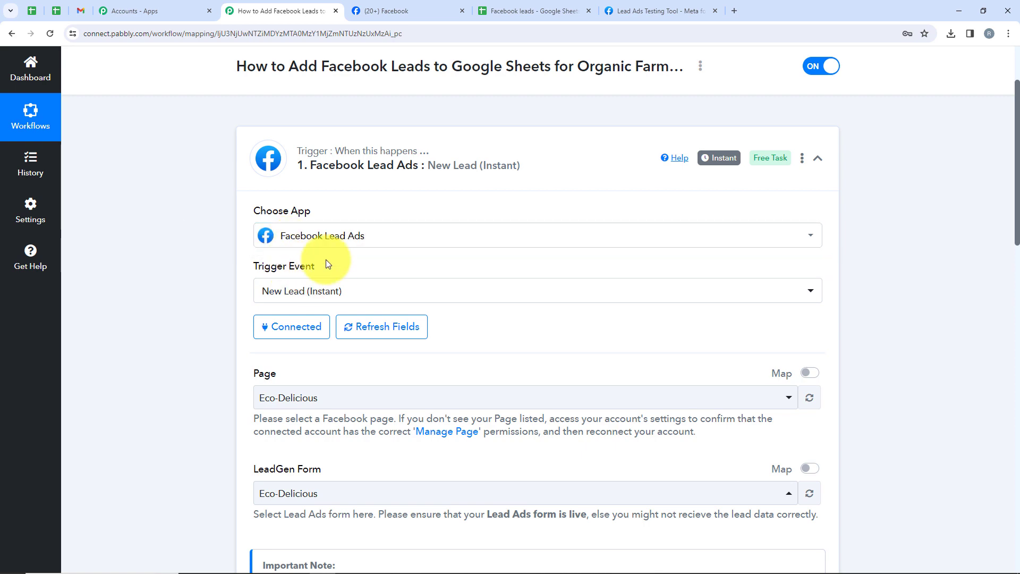
pyautogui.scroll(-3, 527, 367)
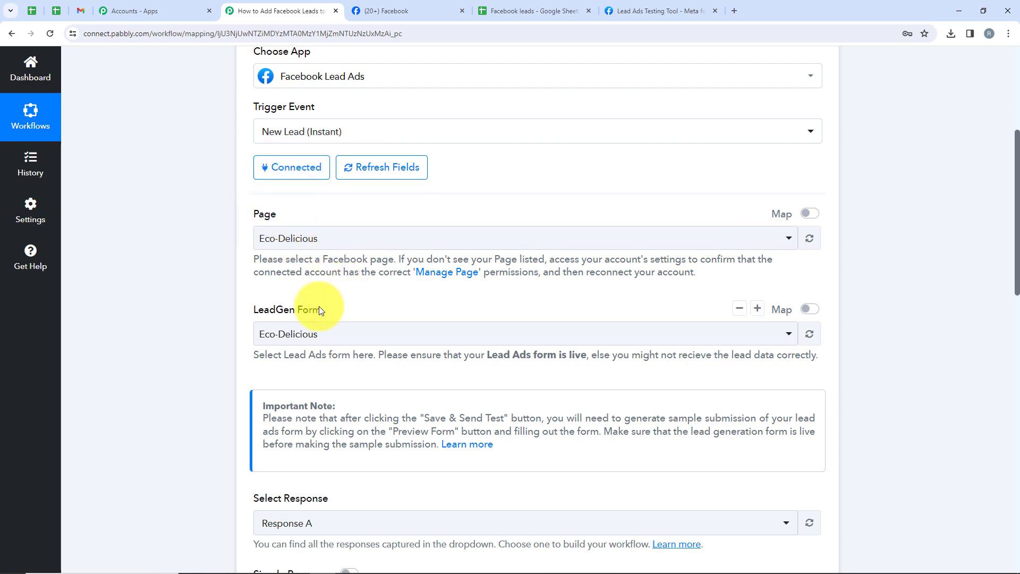
pyautogui.moveTo(322, 308); pyautogui.dragTo(226, 323)
pyautogui.scroll(-6, 571, 230)
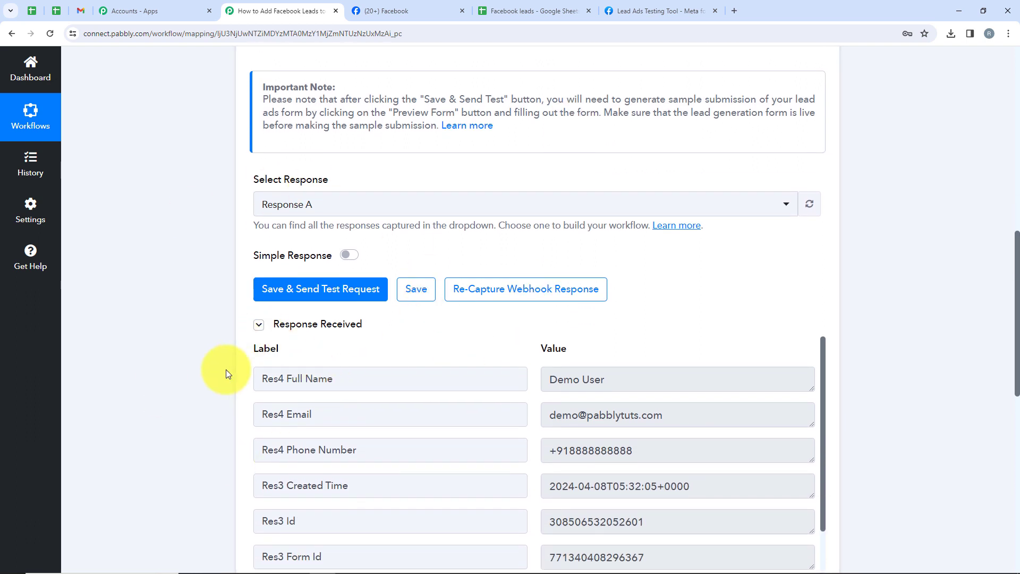
pyautogui.scroll(-6, 501, 380)
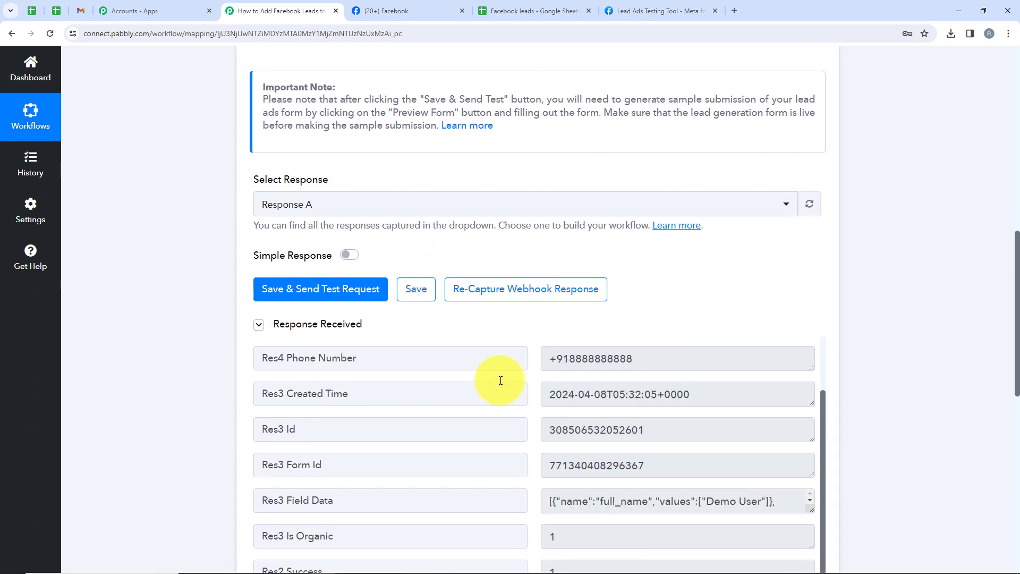
pyautogui.scroll(-6, 585, 398)
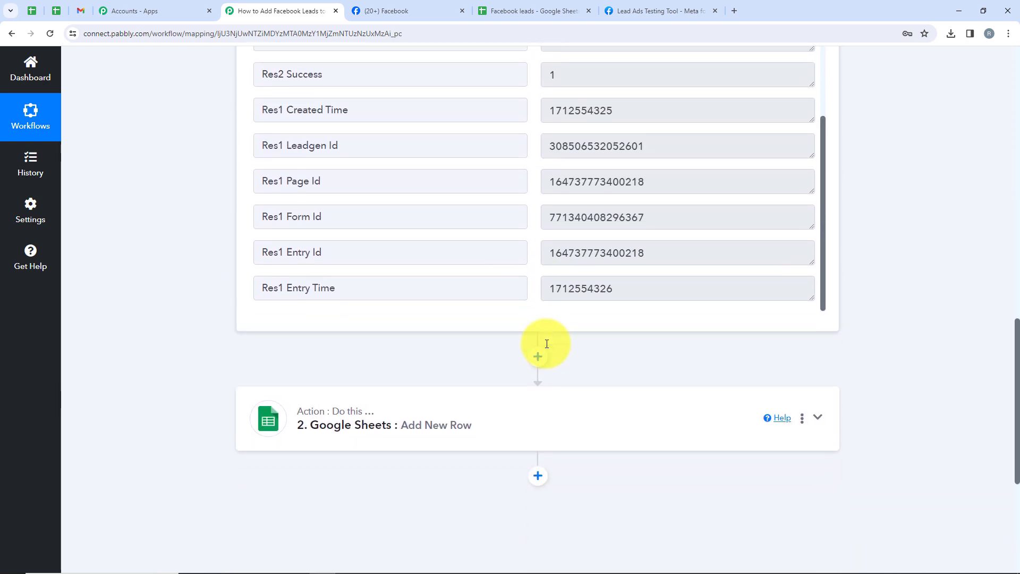
pyautogui.scroll(1, 441, 383)
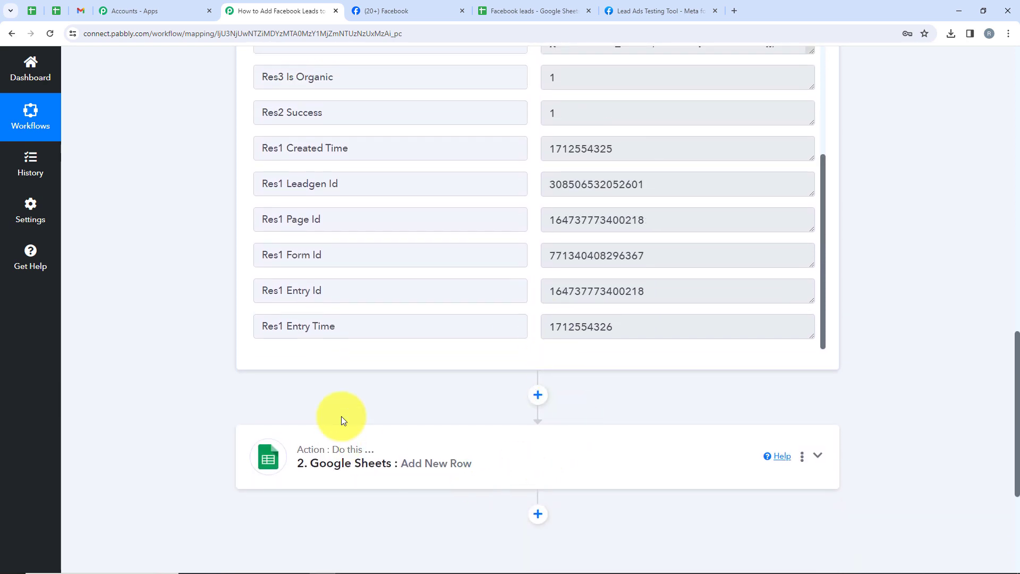
# Step: Review the Add New Row step's action event, spreadsheet and sheet settings
pyautogui.click(456, 475)
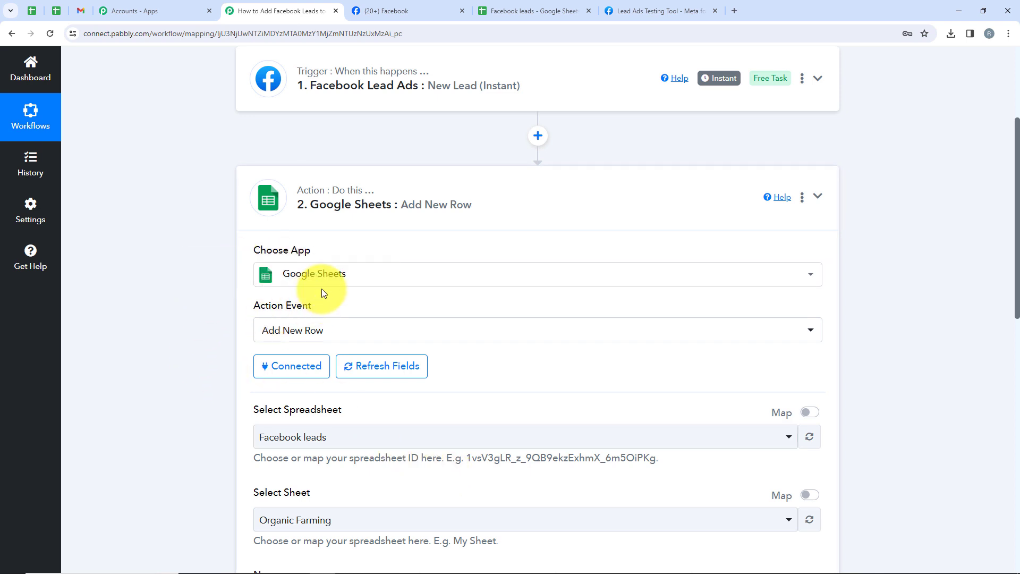
pyautogui.moveTo(314, 307); pyautogui.dragTo(249, 310)
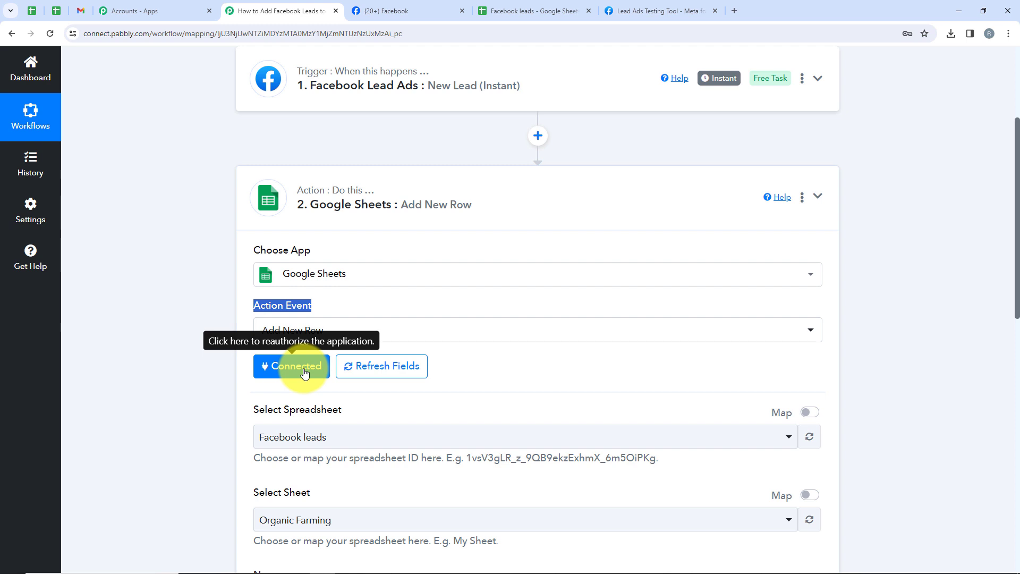
pyautogui.scroll(-4, 292, 342)
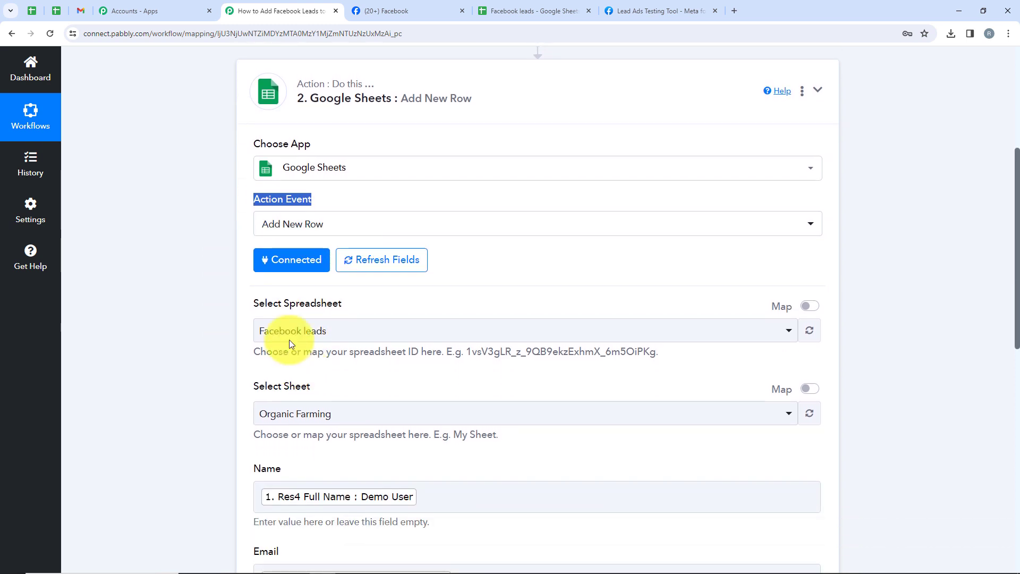
pyautogui.click(277, 211)
pyautogui.moveTo(277, 209); pyautogui.dragTo(258, 202)
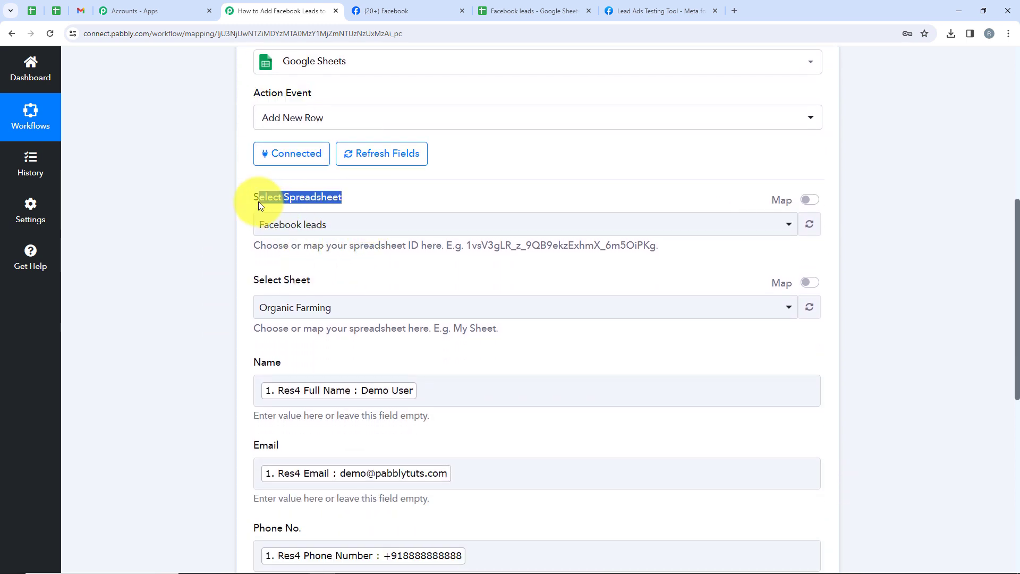
pyautogui.moveTo(317, 283); pyautogui.dragTo(224, 295)
pyautogui.click(244, 321)
pyautogui.scroll(-3, 255, 351)
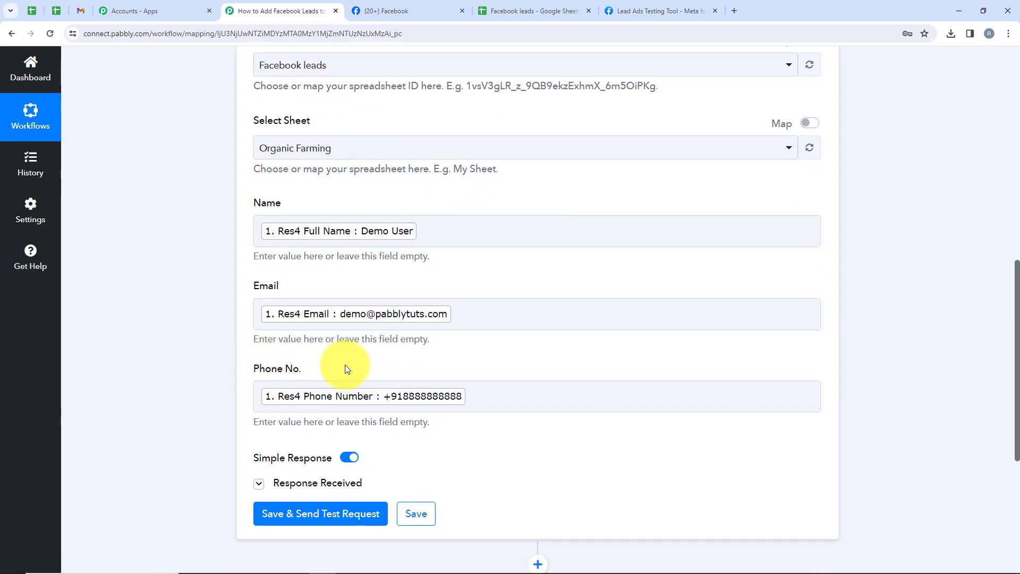
# Step: Review the mapped Phone No. and the row-3 response, then check the Demo User row
pyautogui.click(578, 398)
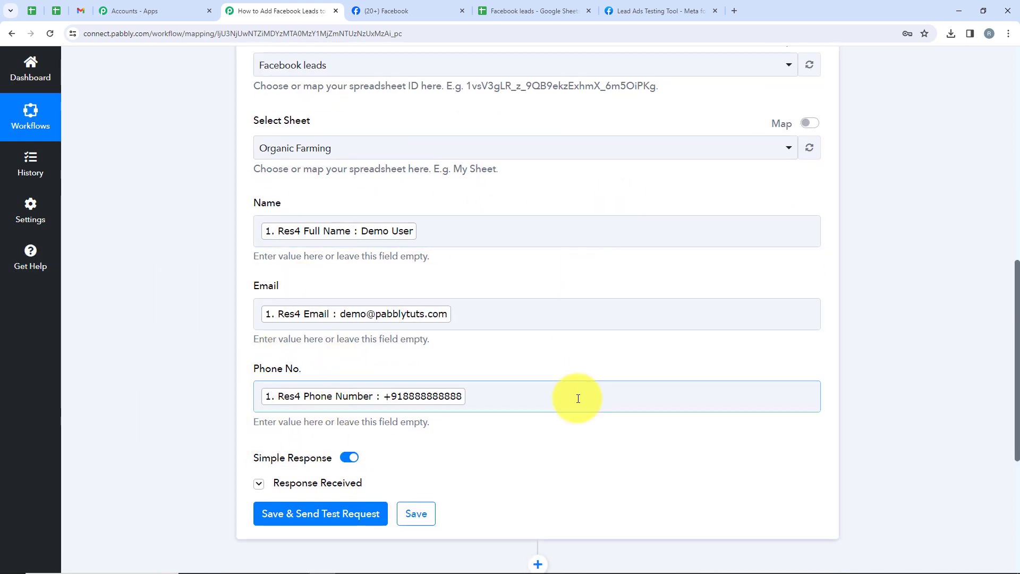
pyautogui.scroll(-3, 536, 430)
pyautogui.click(300, 322)
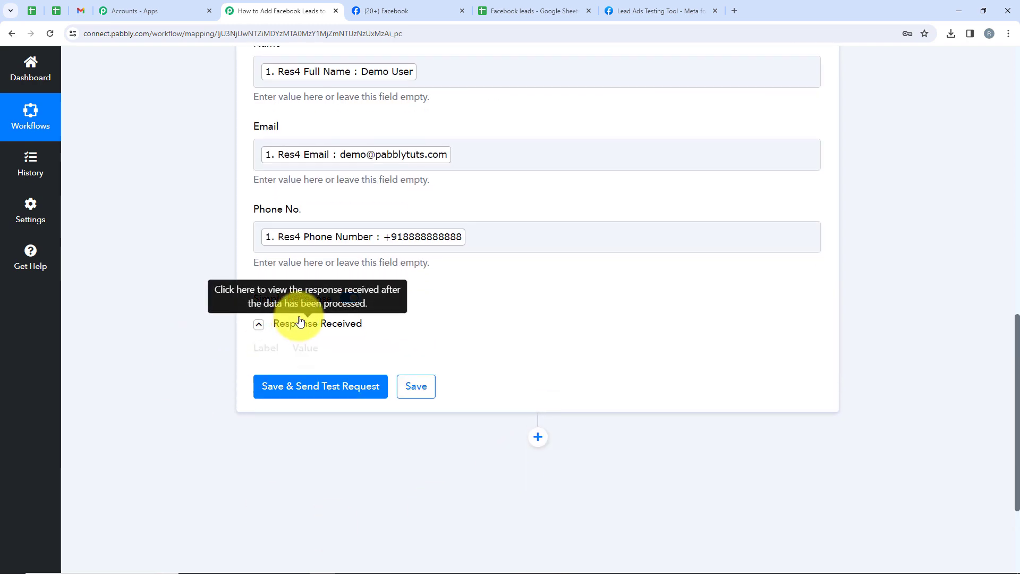
pyautogui.scroll(-2, 558, 398)
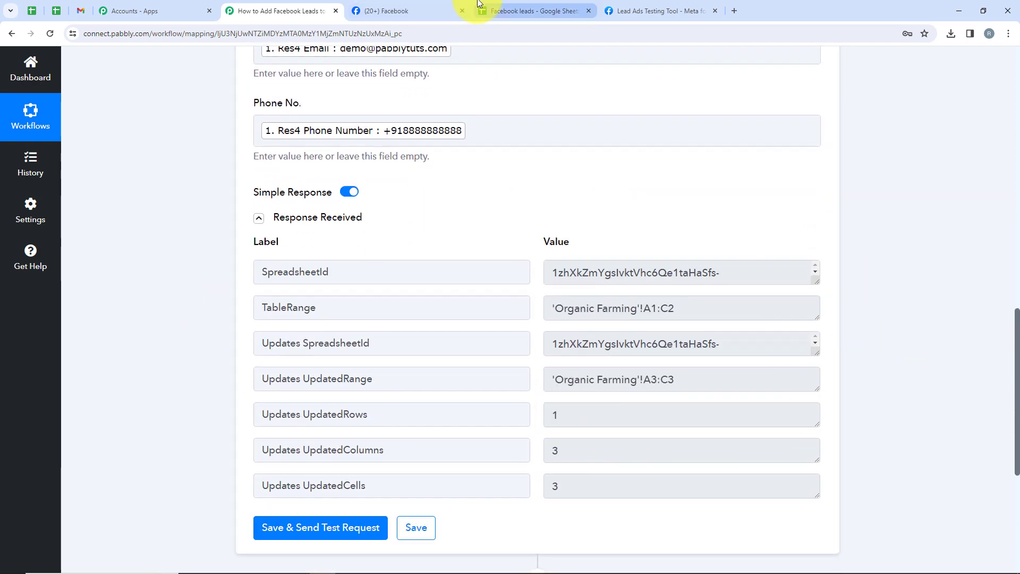
pyautogui.click(478, 5)
pyautogui.click(28, 235)
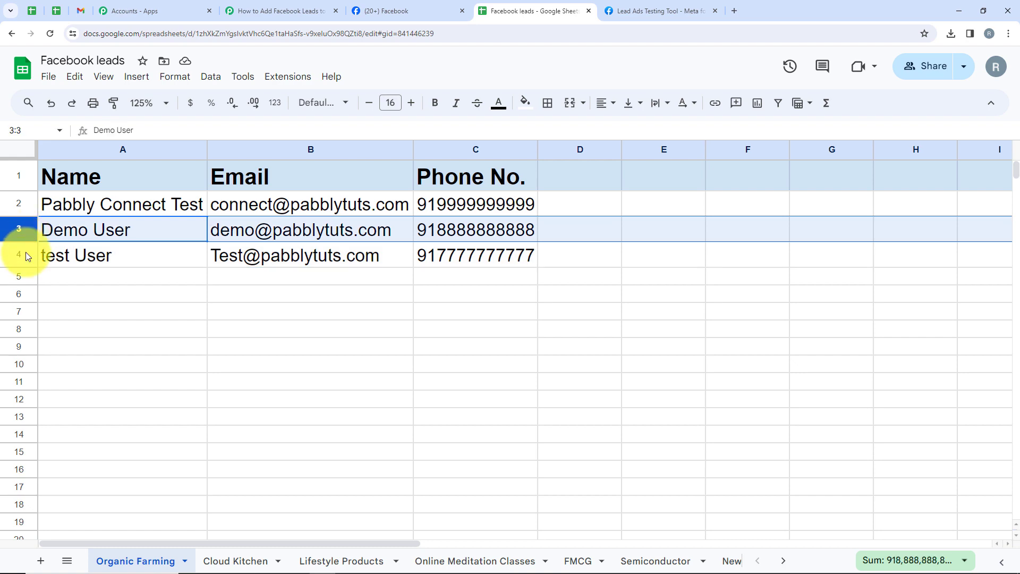
# Step: Check the test User row, then collapse the Google Sheets Add New Row step in Pabbly
pyautogui.click(26, 255)
pyautogui.click(276, 10)
pyautogui.scroll(4, 304, 391)
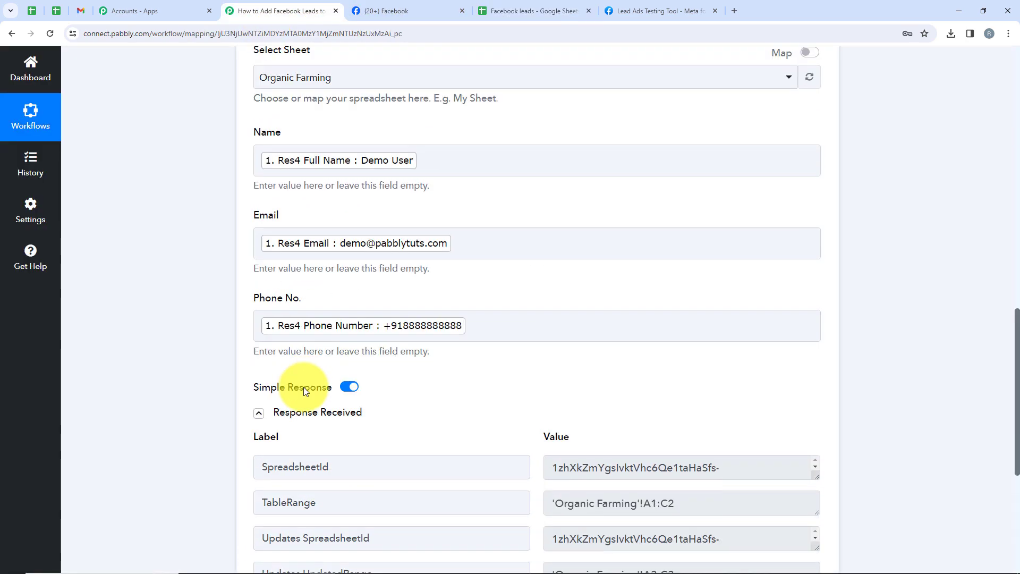
pyautogui.scroll(12, 305, 399)
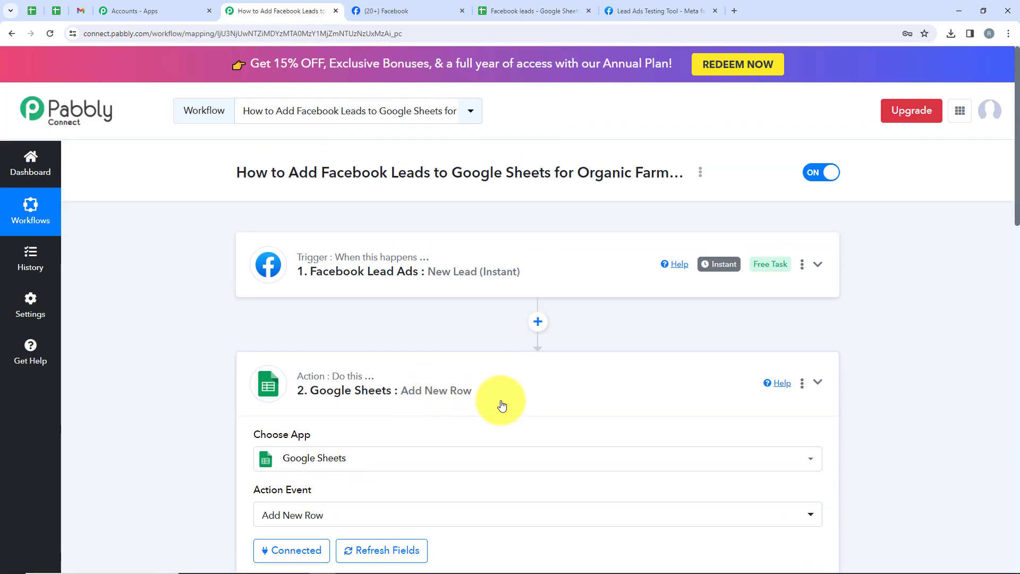
pyautogui.click(502, 405)
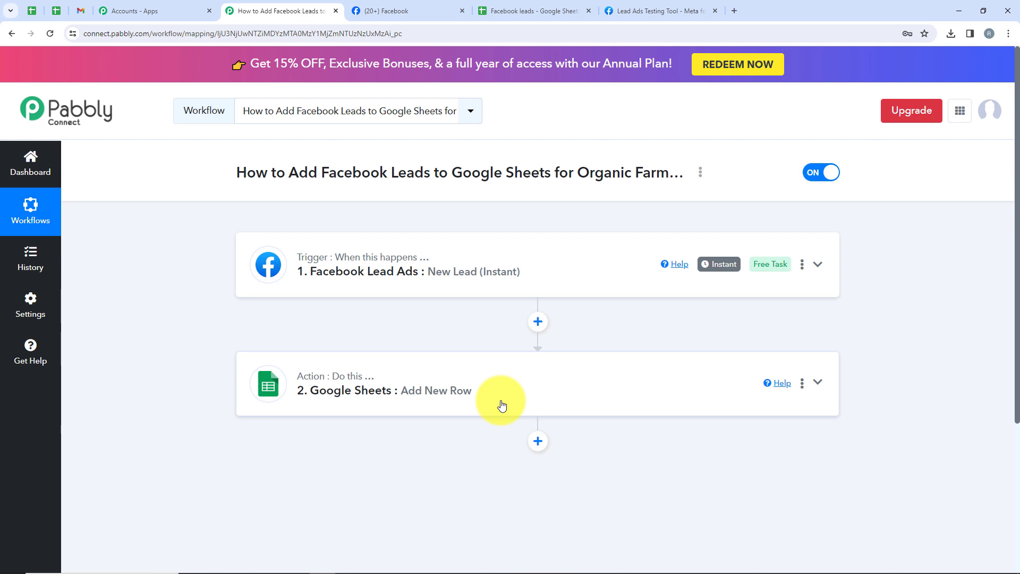